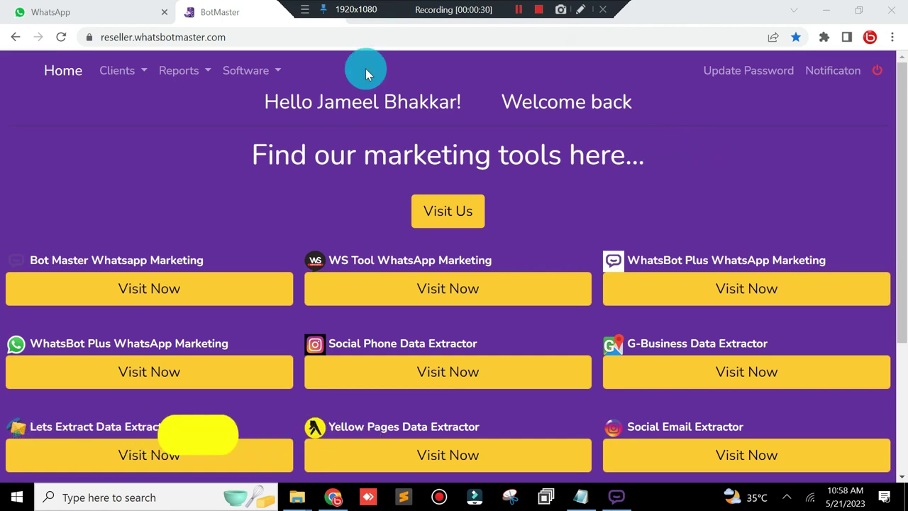
Step: View the empty All Clients list, then bring up the Add New Client form
{"action": "left_click", "coordinate": [136, 76]}
{"action": "left_click", "coordinate": [132, 105]}
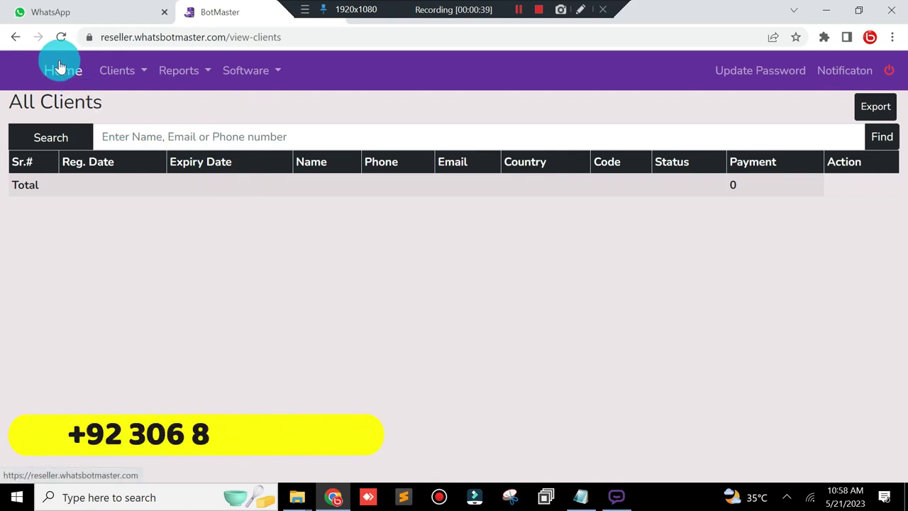
{"action": "left_click", "coordinate": [132, 72]}
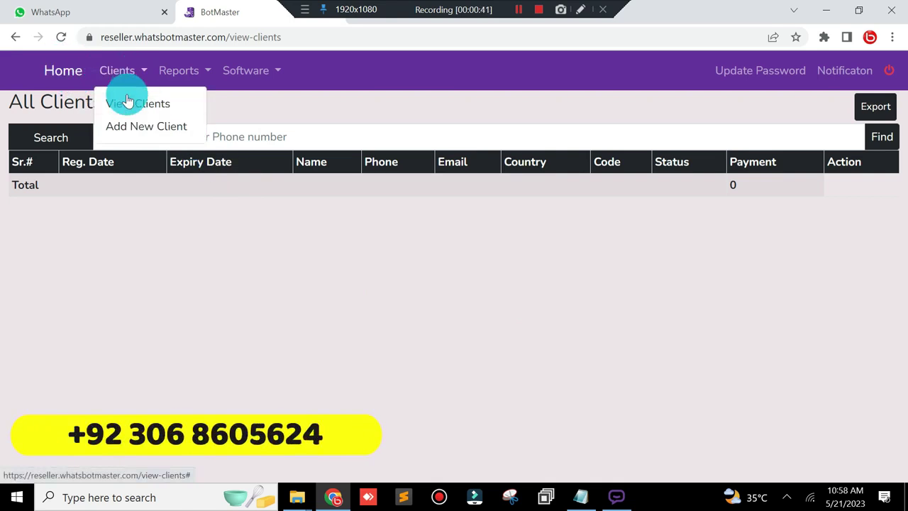
{"action": "left_click", "coordinate": [127, 129]}
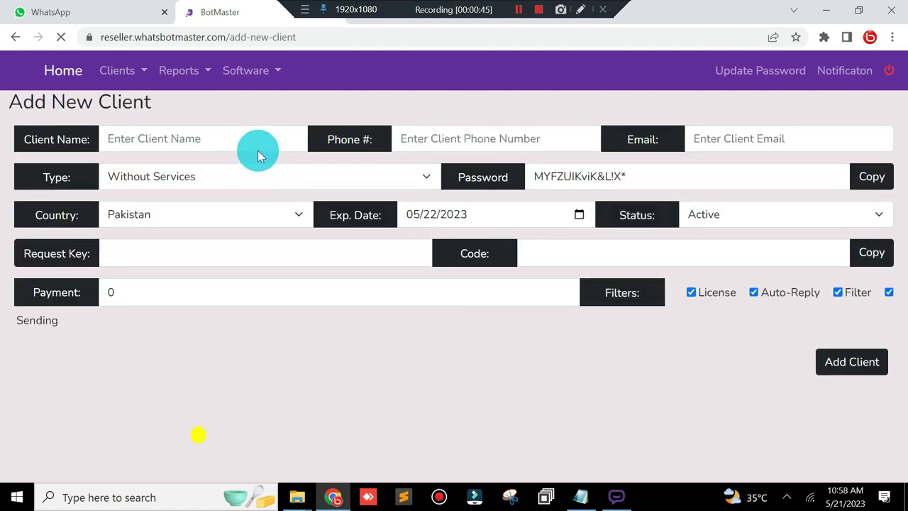
Step: Fill in the client's saved name and type the client's phone number
{"action": "left_click", "coordinate": [239, 139]}
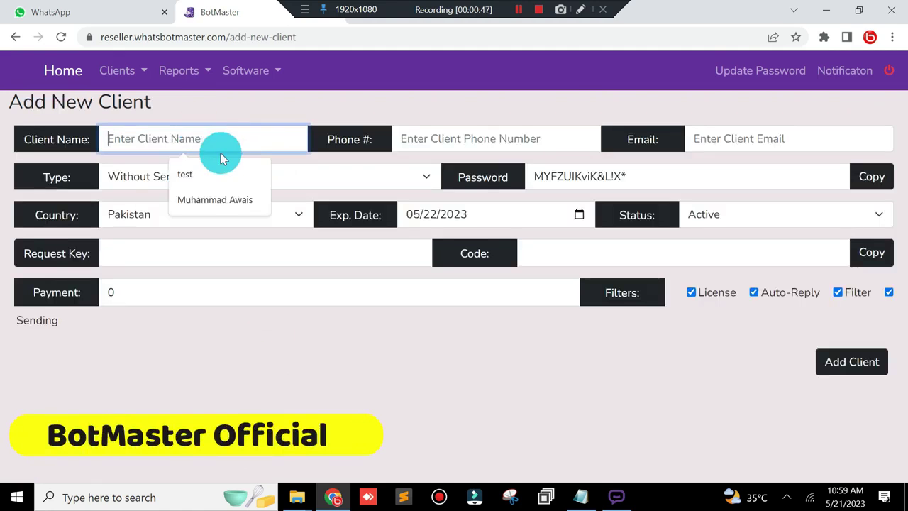
{"action": "left_click", "coordinate": [227, 198]}
{"action": "left_click", "coordinate": [474, 136]}
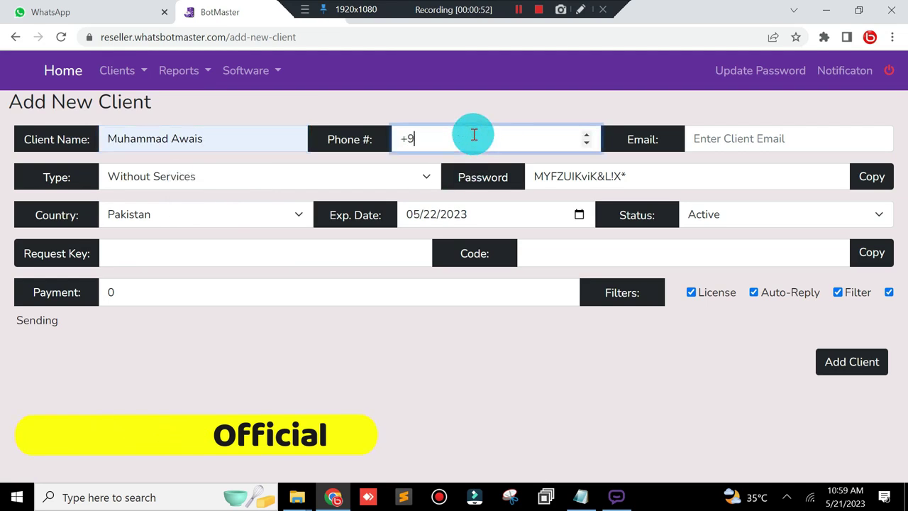
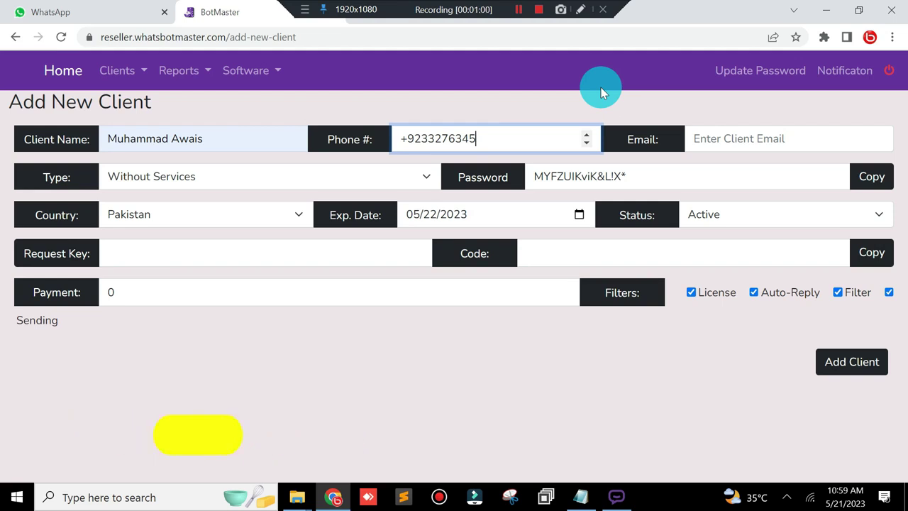
Step: Fill in the client's saved e-mail and copy it to the clipboard
{"action": "left_click", "coordinate": [744, 138]}
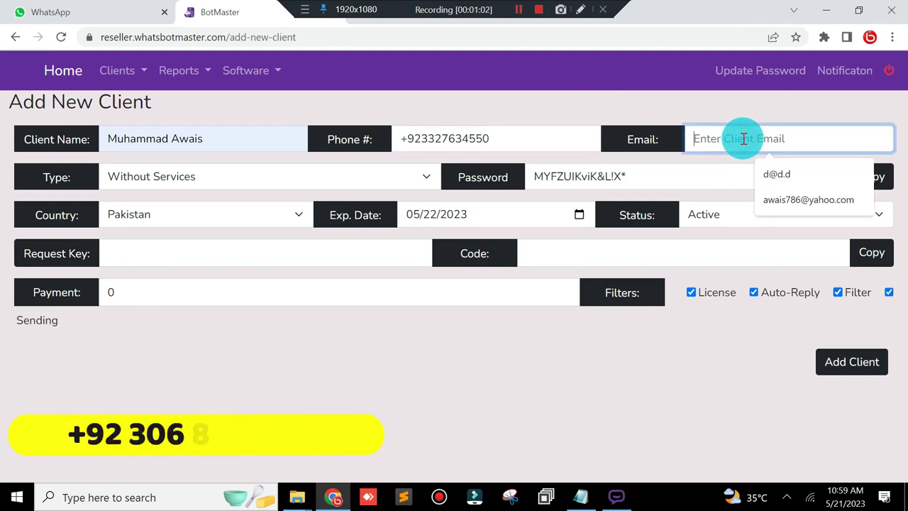
{"action": "left_click", "coordinate": [823, 201]}
{"action": "left_click_drag", "start_coordinate": [820, 141], "coordinate": [670, 143]}
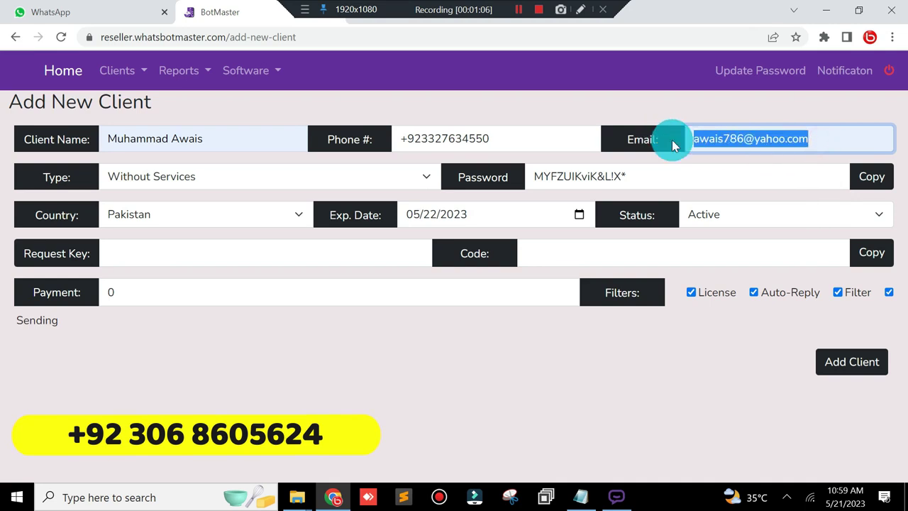
{"action": "right_click", "coordinate": [771, 144]}
{"action": "left_click", "coordinate": [691, 192]}
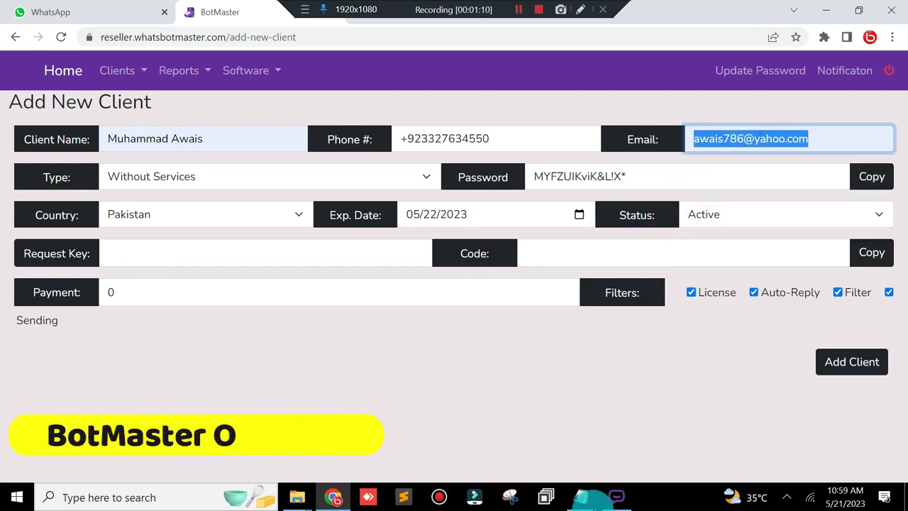
{"action": "left_click", "coordinate": [581, 498]}
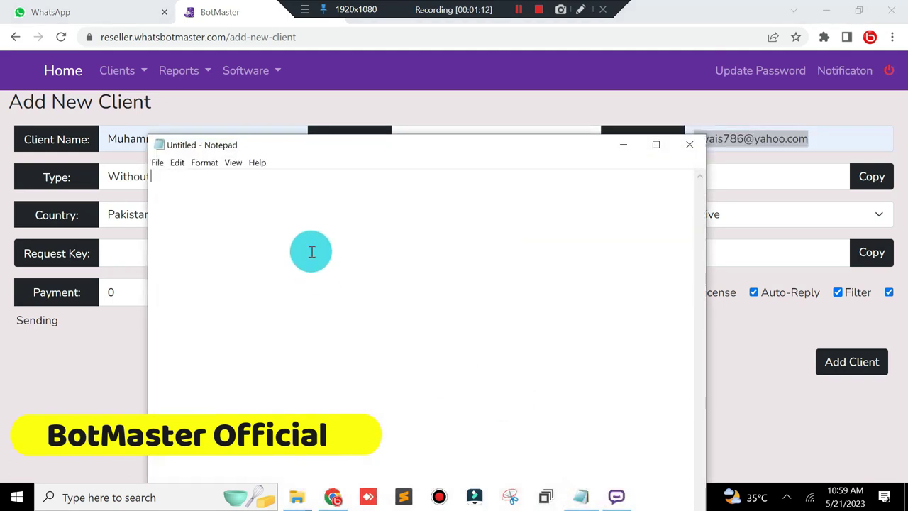
Step: Set the client type to With Services
{"action": "left_click", "coordinate": [623, 145]}
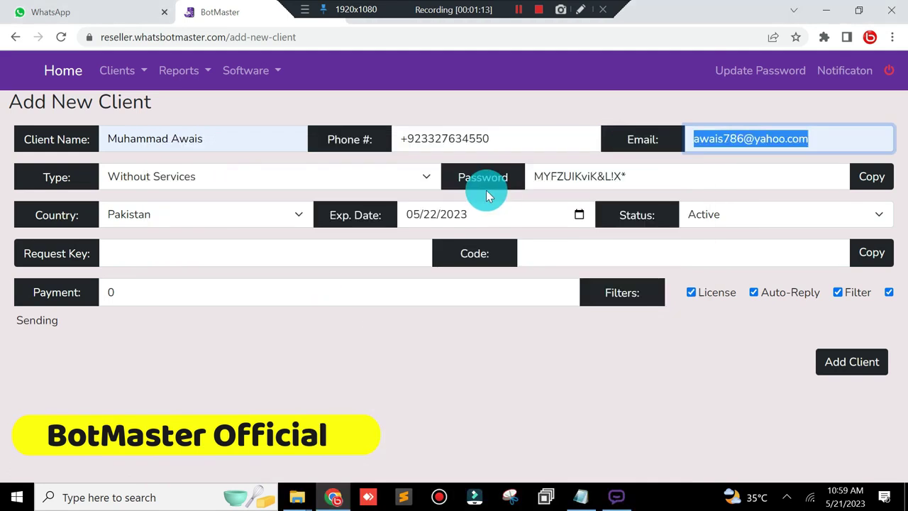
{"action": "left_click", "coordinate": [228, 175]}
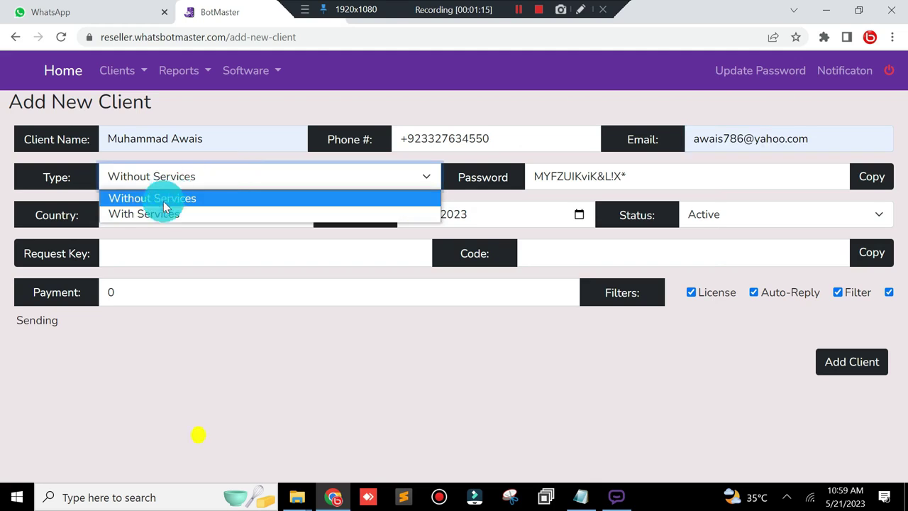
{"action": "left_click", "coordinate": [161, 214]}
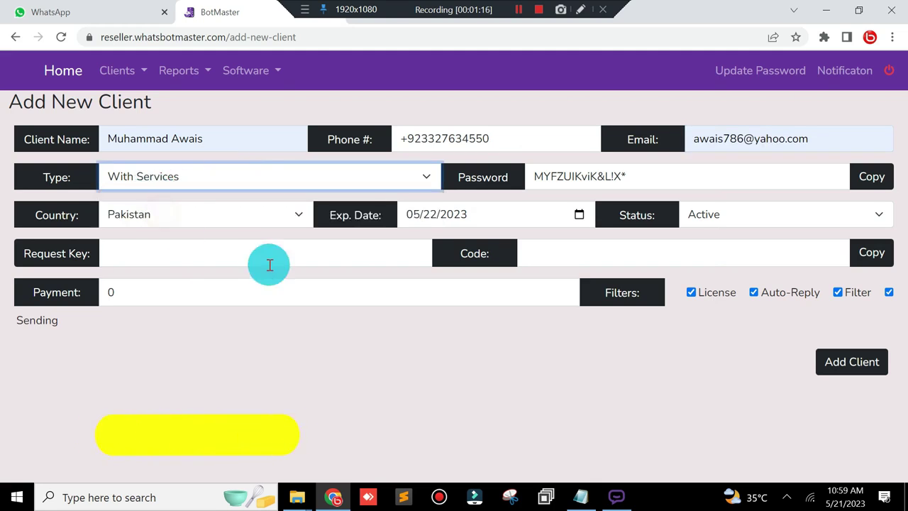
Step: Copy the generated password into Notepad on a new line under the e-mail
{"action": "left_click", "coordinate": [637, 176]}
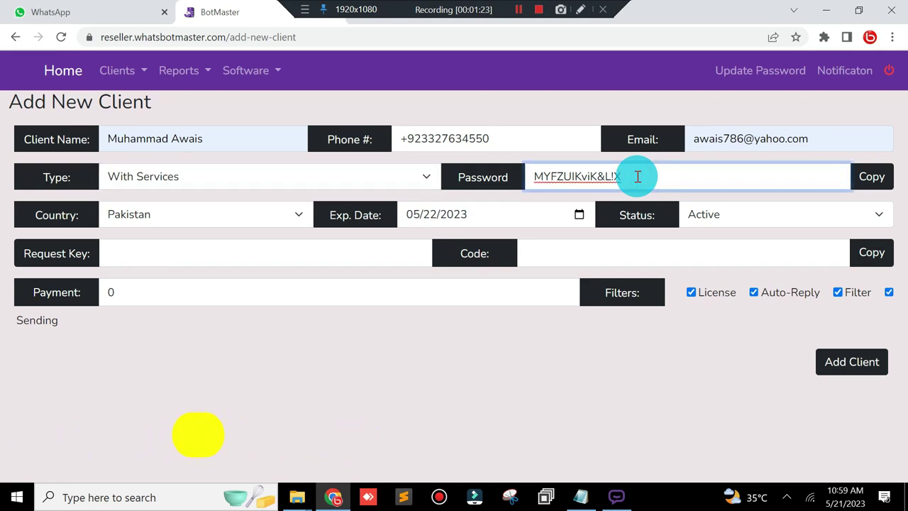
{"action": "triple_click", "coordinate": [579, 179]}
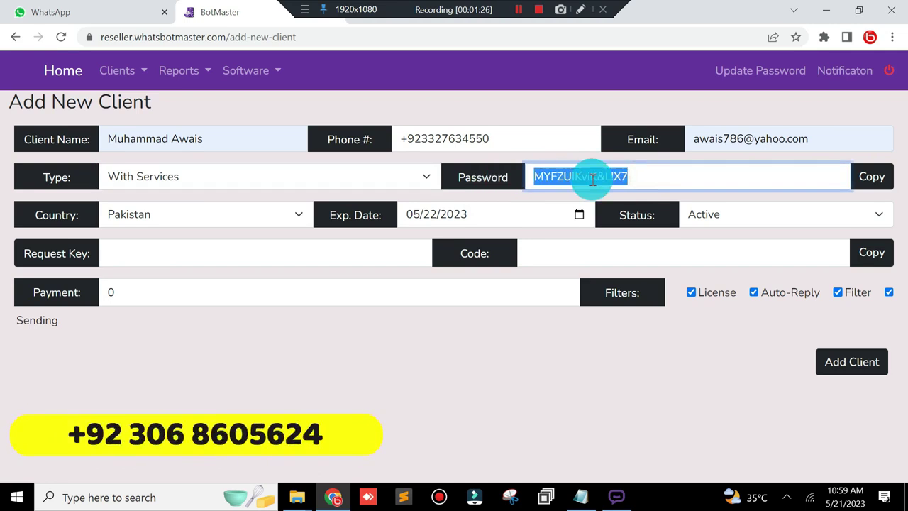
{"action": "right_click", "coordinate": [592, 179]}
{"action": "left_click", "coordinate": [608, 229]}
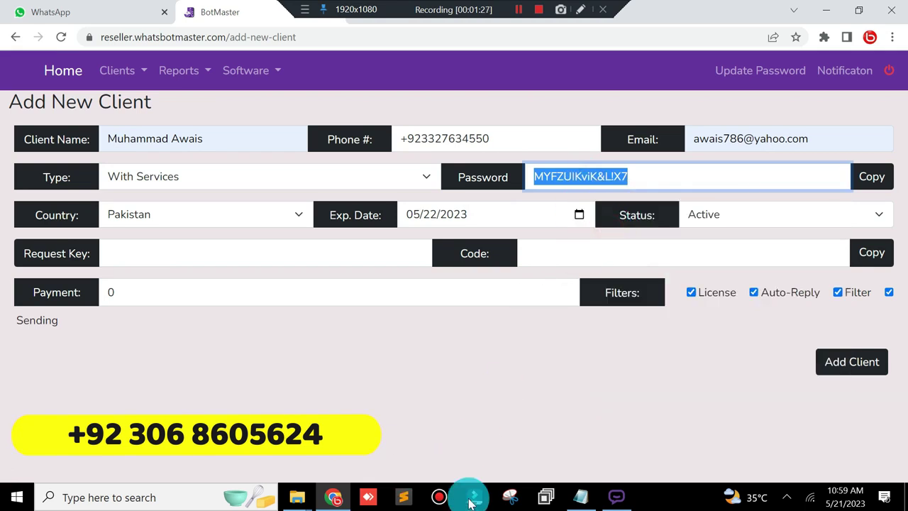
{"action": "left_click", "coordinate": [578, 496]}
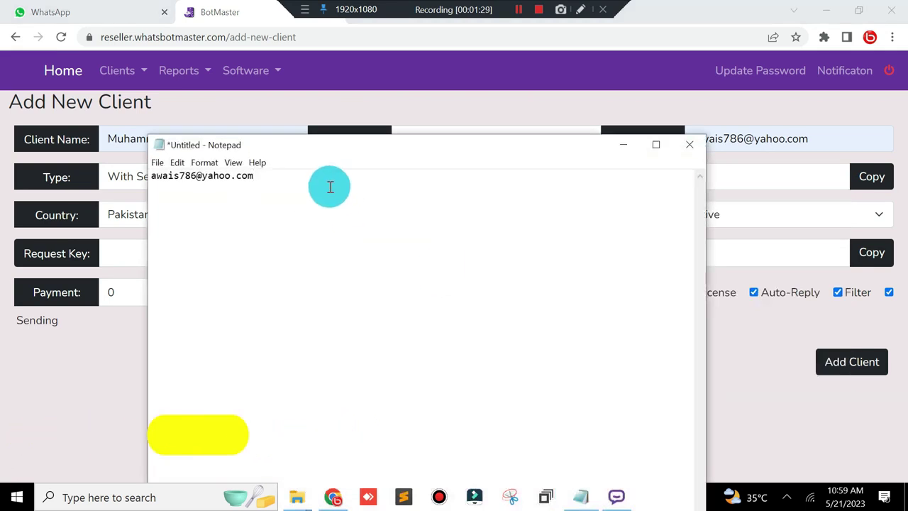
{"action": "key", "text": "Return"}
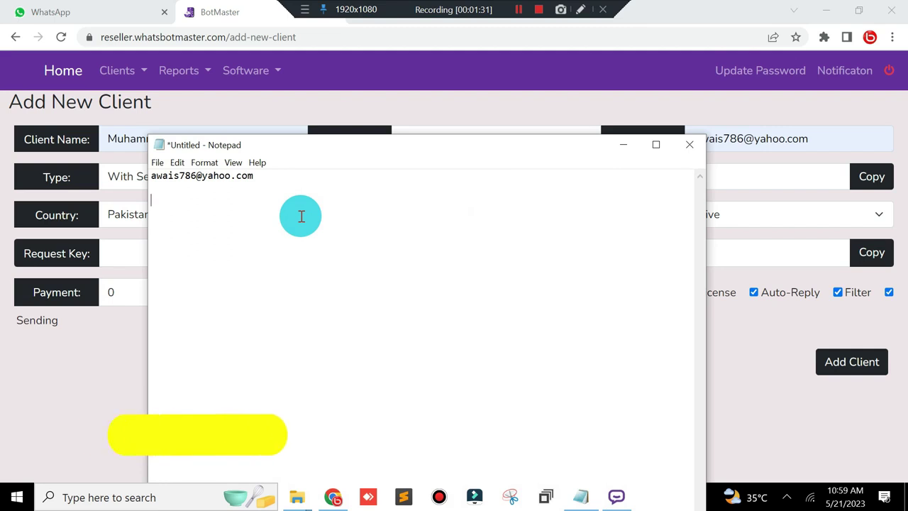
{"action": "key", "text": "ctrl+v"}
{"action": "left_click", "coordinate": [623, 145]}
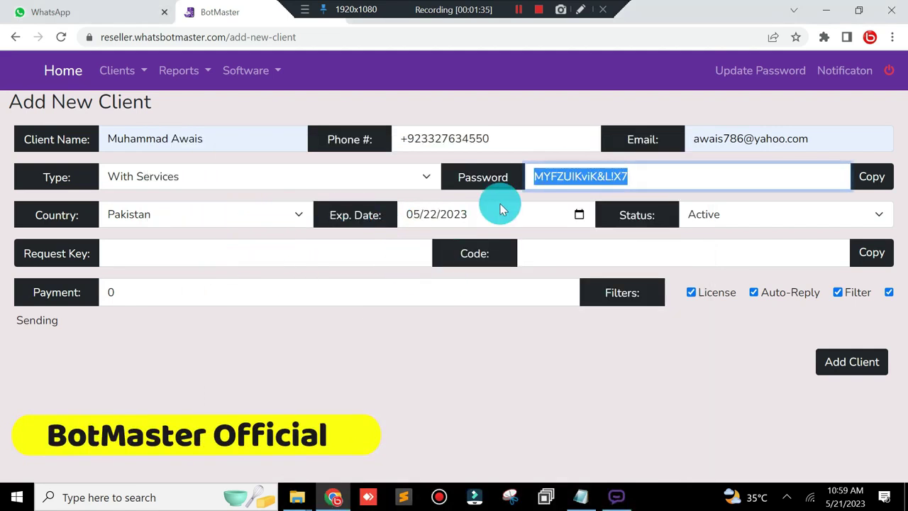
Step: Set the expiry date to 05/21/2024 and launch BotMaster
{"action": "left_click", "coordinate": [577, 214]}
{"action": "left_click", "coordinate": [434, 242]}
{"action": "left_click", "coordinate": [424, 358]}
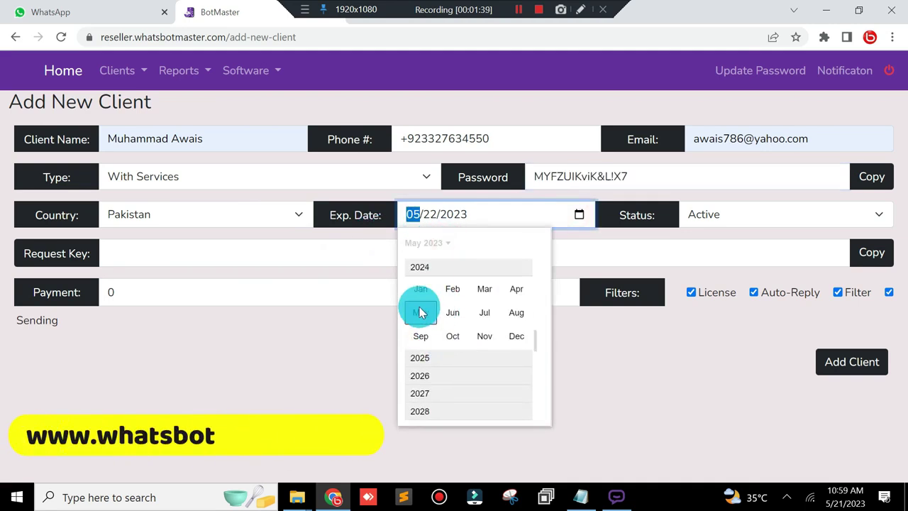
{"action": "left_click", "coordinate": [416, 312]}
{"action": "left_click", "coordinate": [454, 348]}
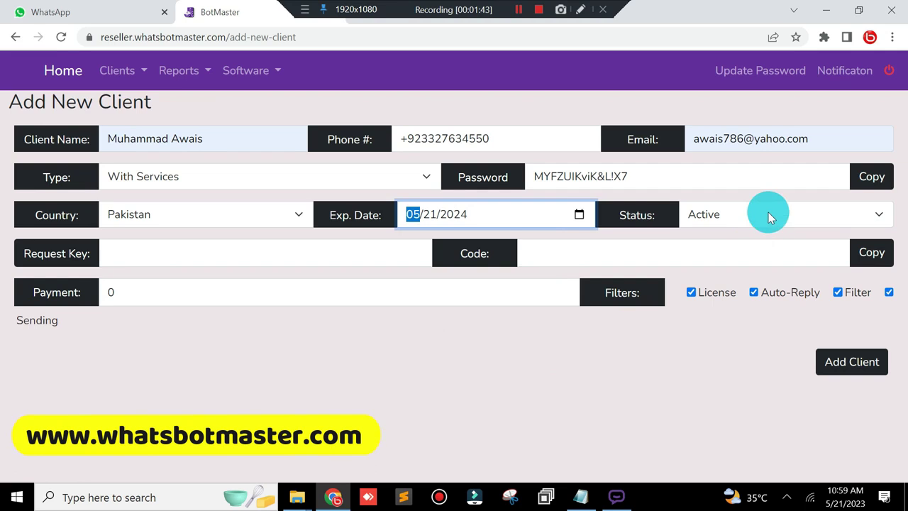
{"action": "left_click", "coordinate": [614, 499]}
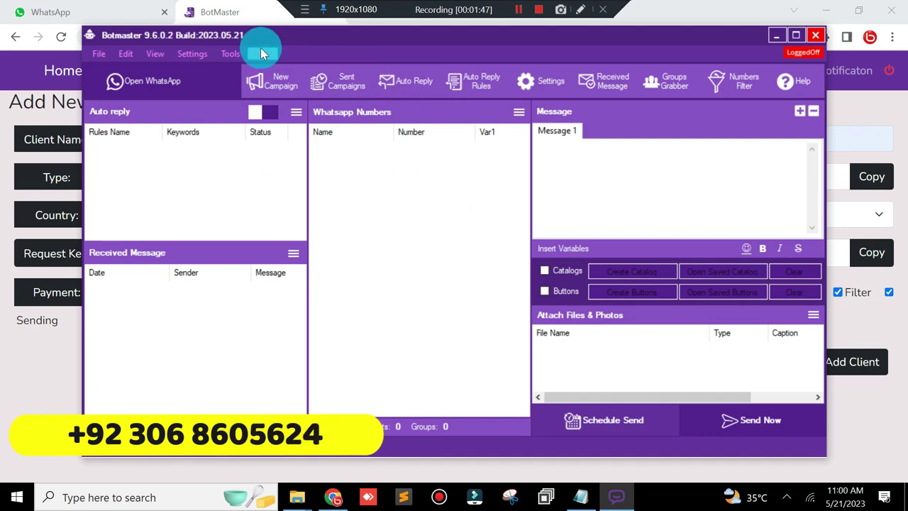
Step: Validate BotMaster's current license via Help > View License, dismiss the error, return to the browser
{"action": "left_click", "coordinate": [261, 50]}
{"action": "left_click", "coordinate": [290, 108]}
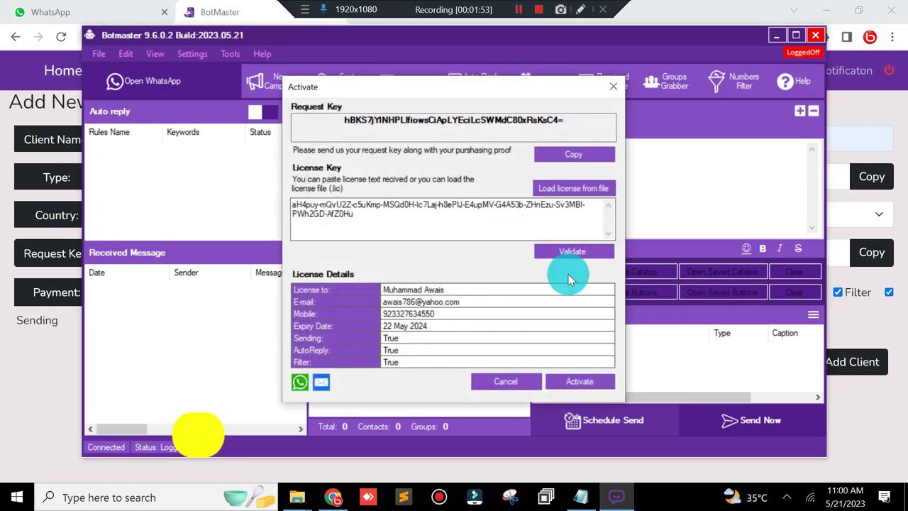
{"action": "left_click", "coordinate": [580, 251]}
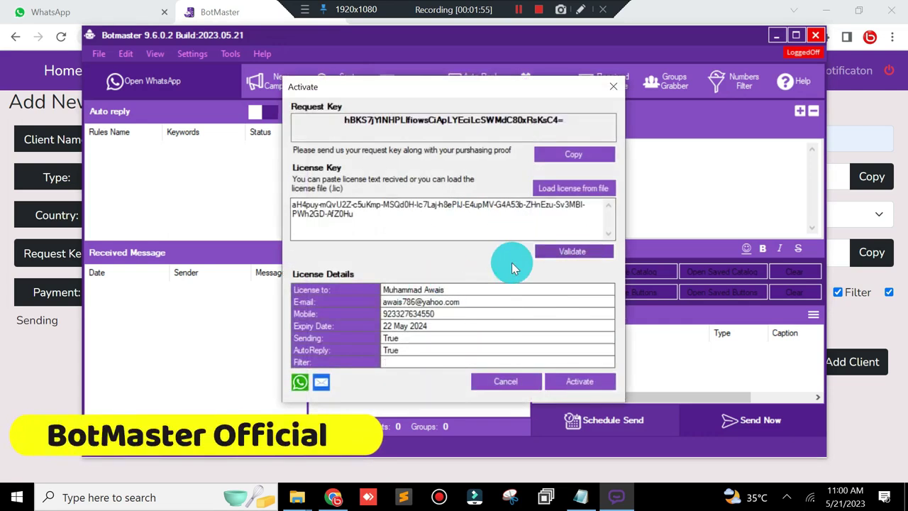
{"action": "left_click", "coordinate": [533, 301]}
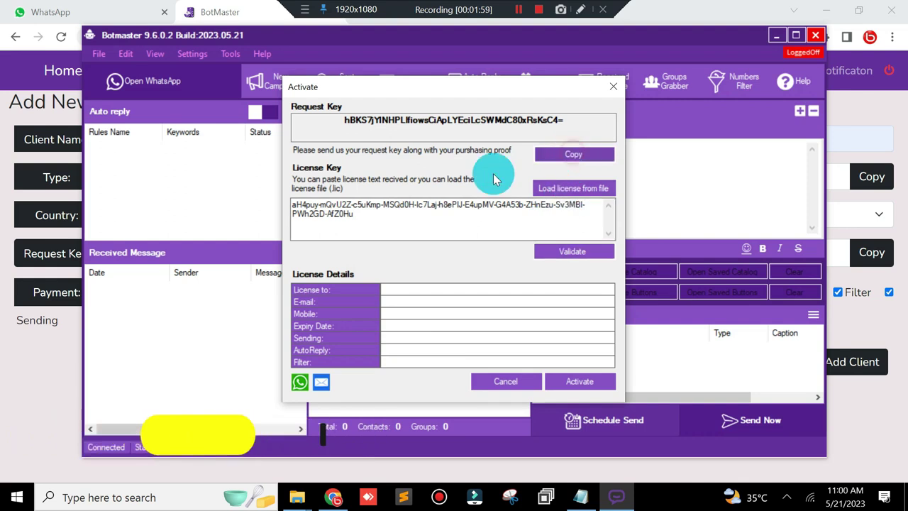
{"action": "left_click", "coordinate": [30, 389]}
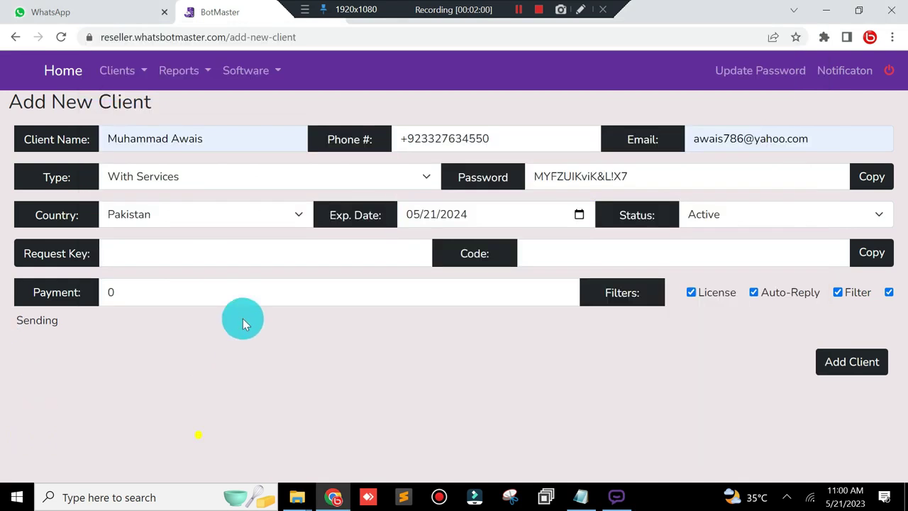
Step: Fill in the saved request key and copy the generated activation code
{"action": "left_click", "coordinate": [176, 248]}
{"action": "left_click", "coordinate": [263, 289]}
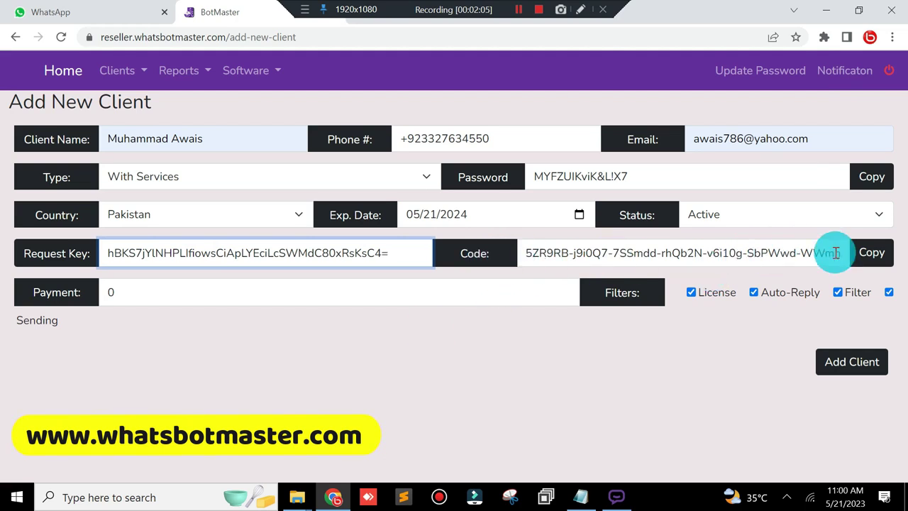
{"action": "left_click", "coordinate": [873, 253]}
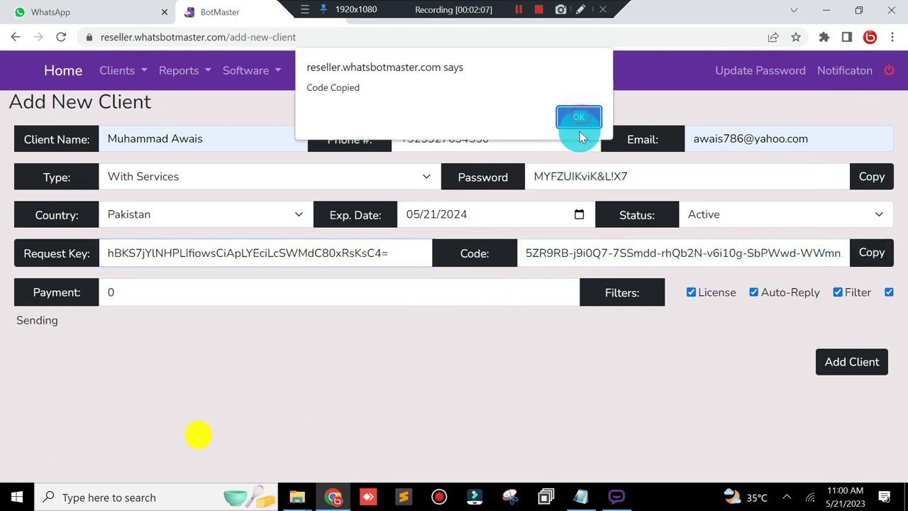
Step: Paste the activation code into the Notepad notes on a blank line
{"action": "left_click", "coordinate": [580, 118]}
{"action": "left_click", "coordinate": [581, 496]}
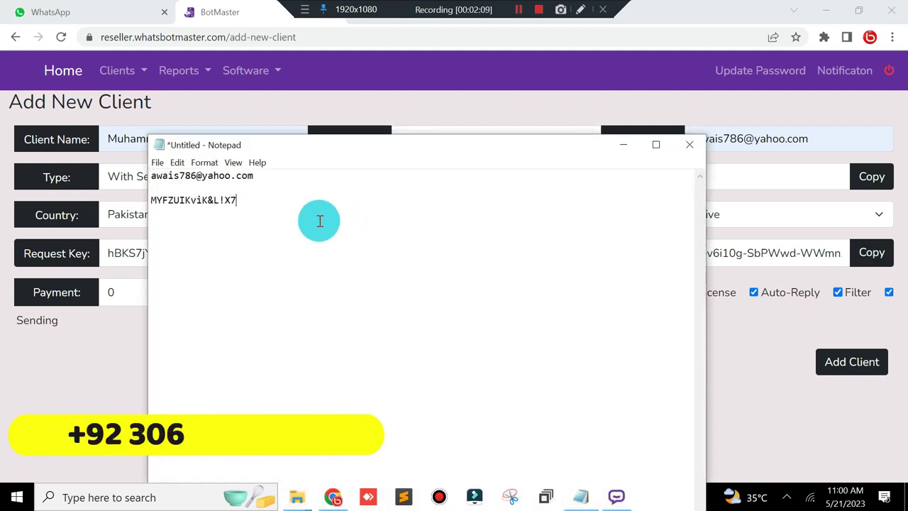
{"action": "left_click", "coordinate": [269, 265]}
{"action": "right_click", "coordinate": [266, 271]}
{"action": "left_click", "coordinate": [191, 326]}
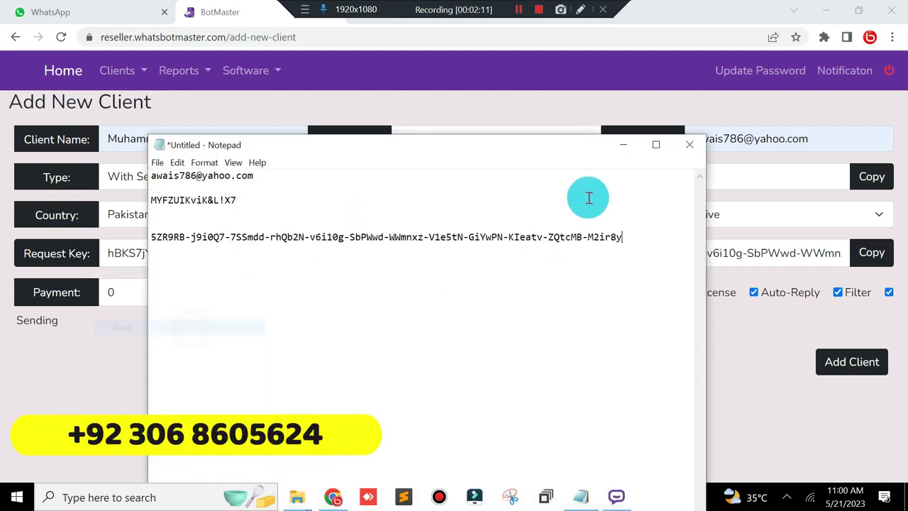
{"action": "left_click", "coordinate": [623, 145]}
Step: Set the payment to 5000 and save the new client
{"action": "double_click", "coordinate": [190, 298]}
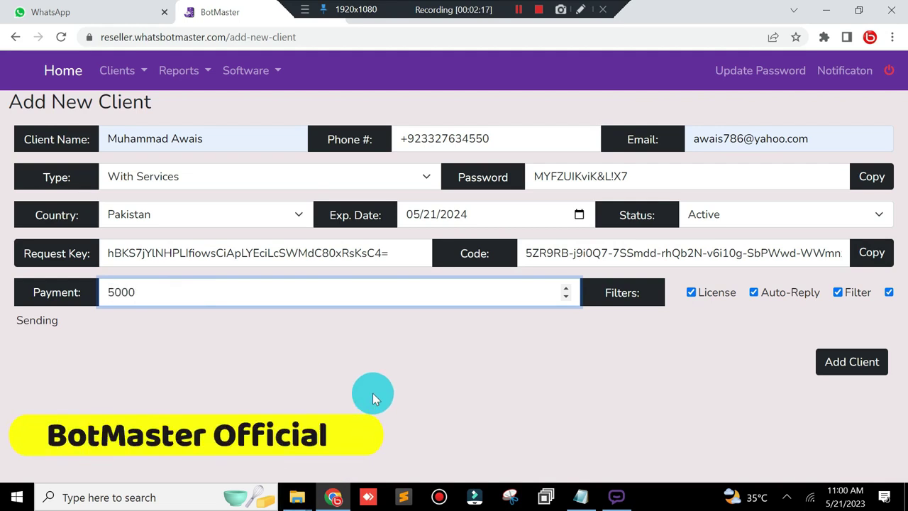
{"action": "left_click", "coordinate": [836, 365]}
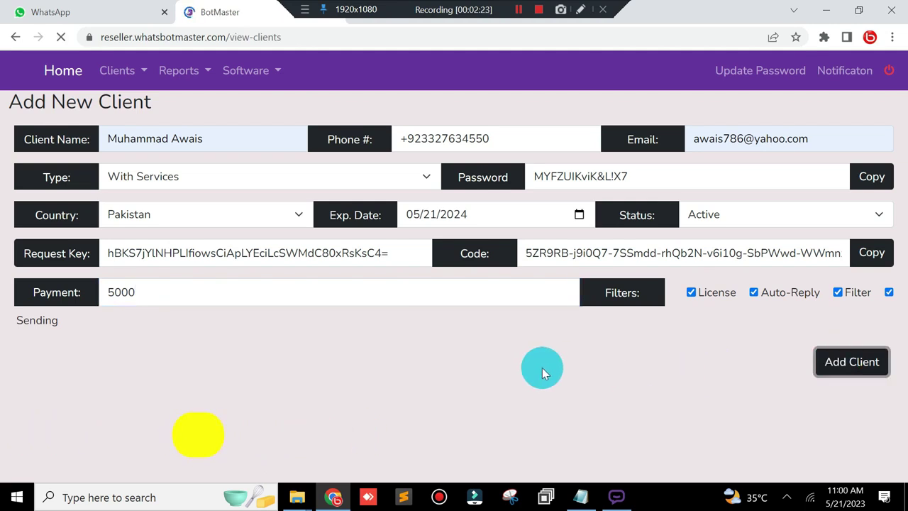
{"action": "left_click", "coordinate": [202, 72]}
Step: Open the General Report and highlight the Unlimited plan type and 388 remaining days
{"action": "left_click", "coordinate": [203, 99]}
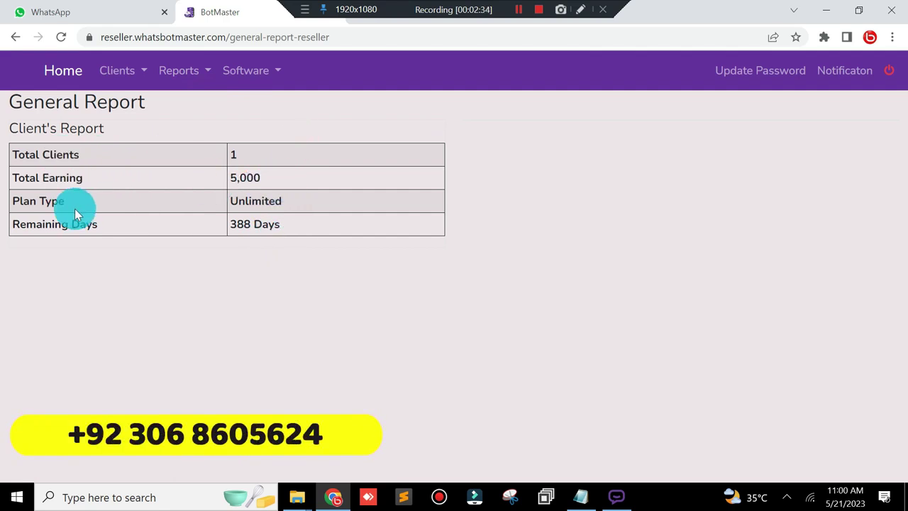
{"action": "left_click", "coordinate": [289, 200]}
{"action": "double_click", "coordinate": [269, 200]}
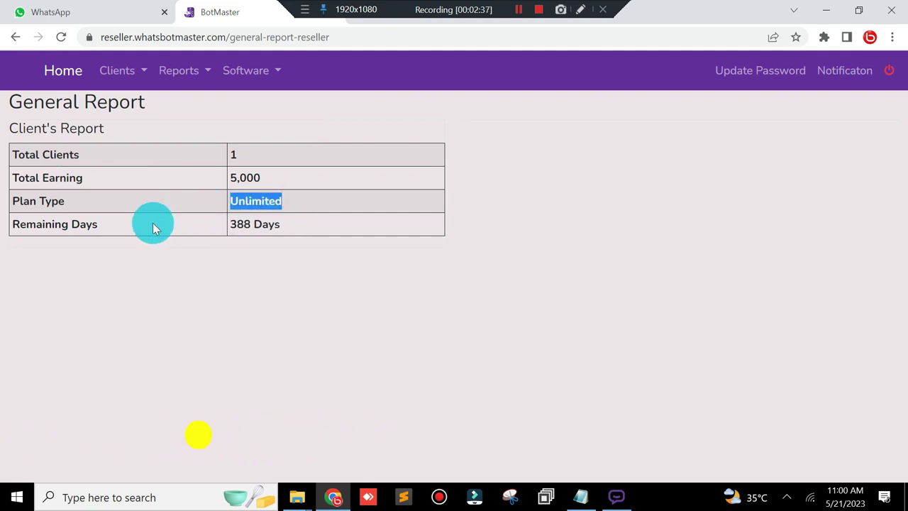
{"action": "left_click_drag", "start_coordinate": [289, 224], "coordinate": [224, 225]}
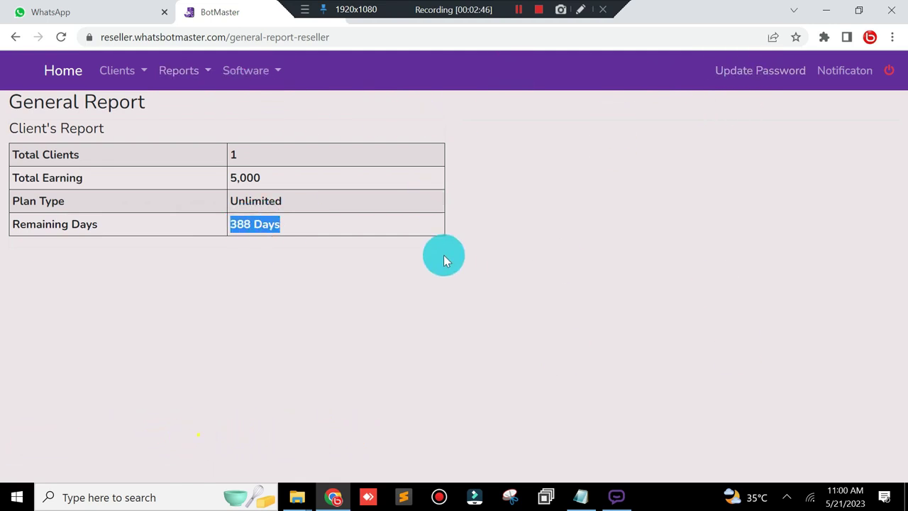
{"action": "left_click", "coordinate": [261, 68]}
{"action": "left_click", "coordinate": [627, 197]}
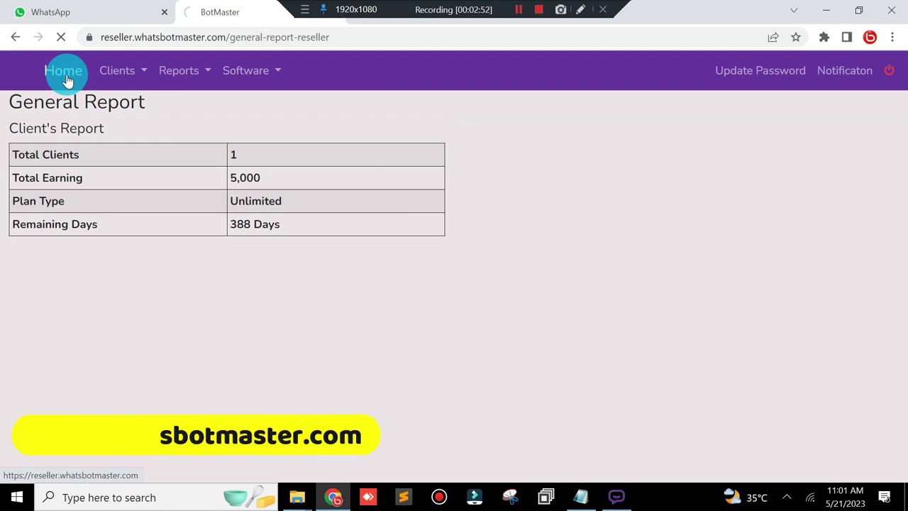
Step: Log out of the reseller account and minimise Chrome to reveal BotMaster's Activate window
{"action": "left_click", "coordinate": [581, 495]}
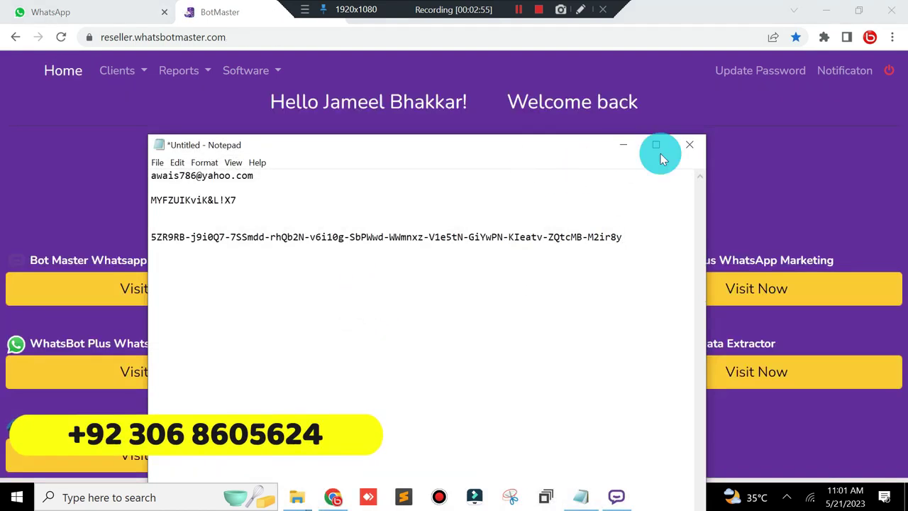
{"action": "left_click", "coordinate": [623, 144]}
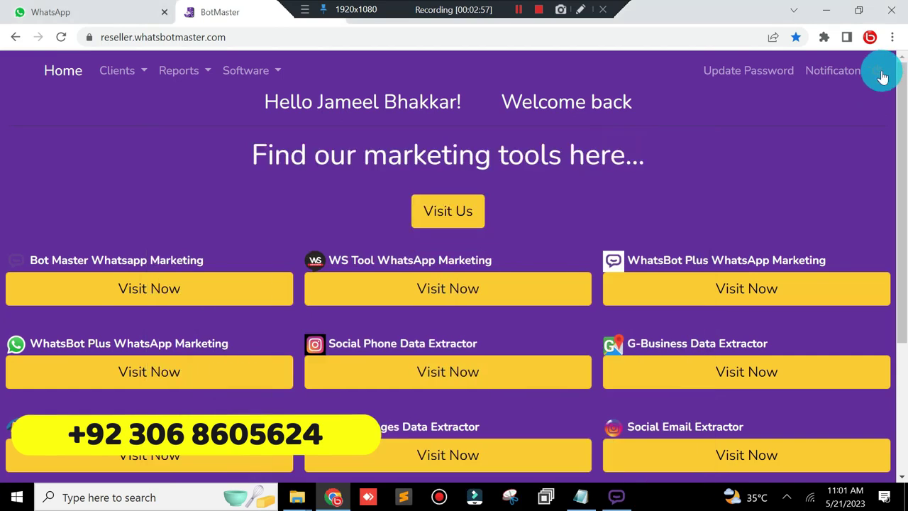
{"action": "left_click", "coordinate": [880, 72]}
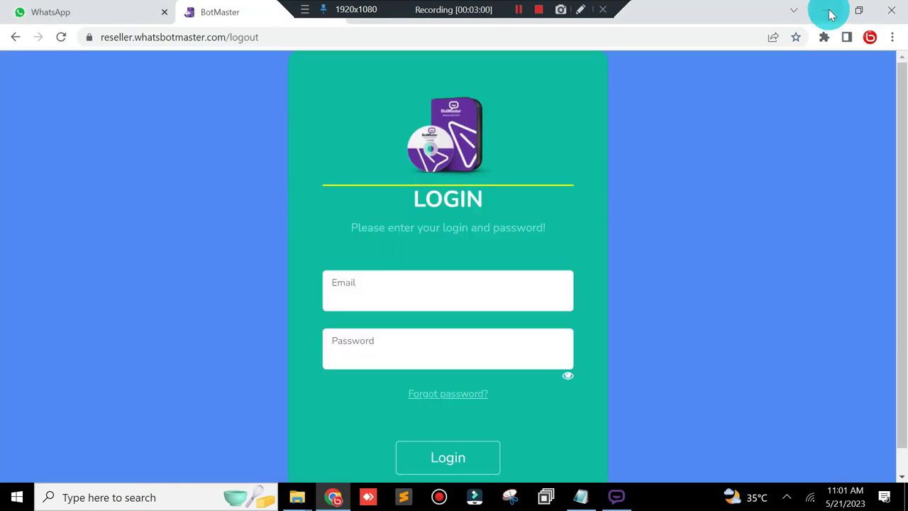
{"action": "left_click", "coordinate": [825, 11]}
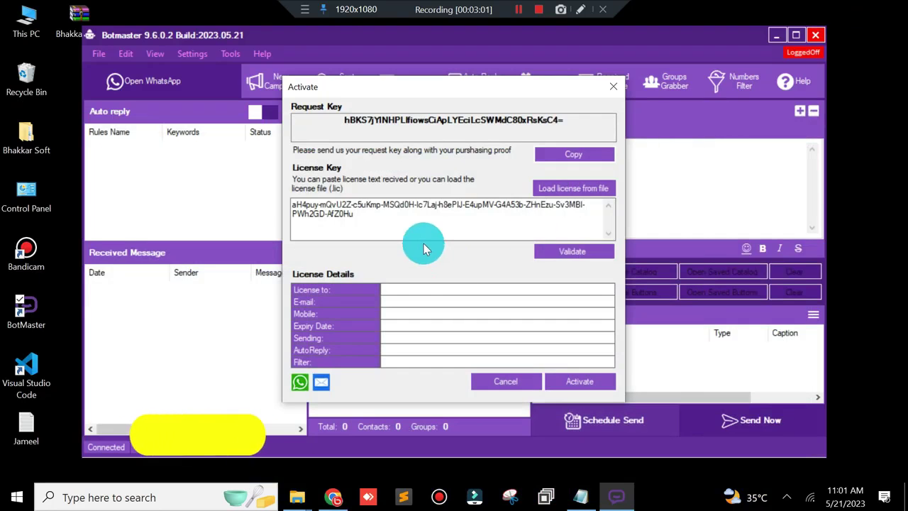
Step: Validate the currently entered license key again and dismiss the error
{"action": "left_click", "coordinate": [589, 505]}
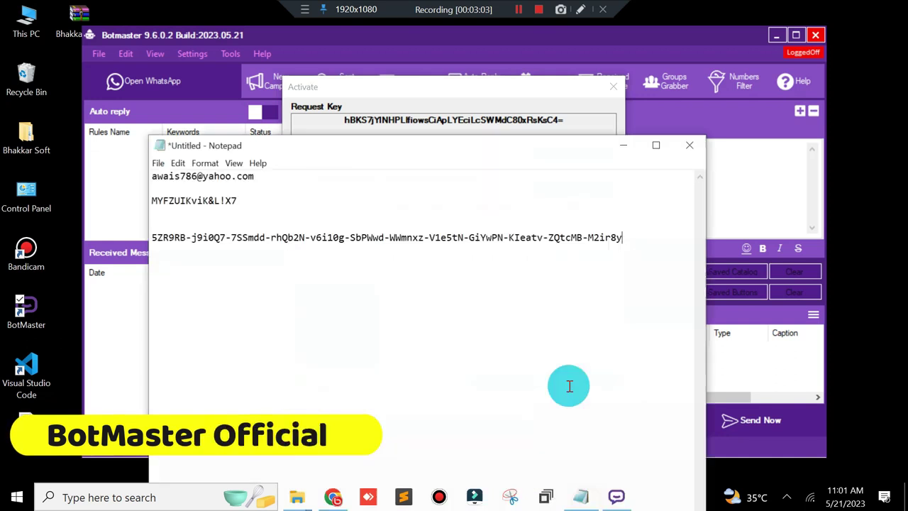
{"action": "left_click", "coordinate": [628, 148]}
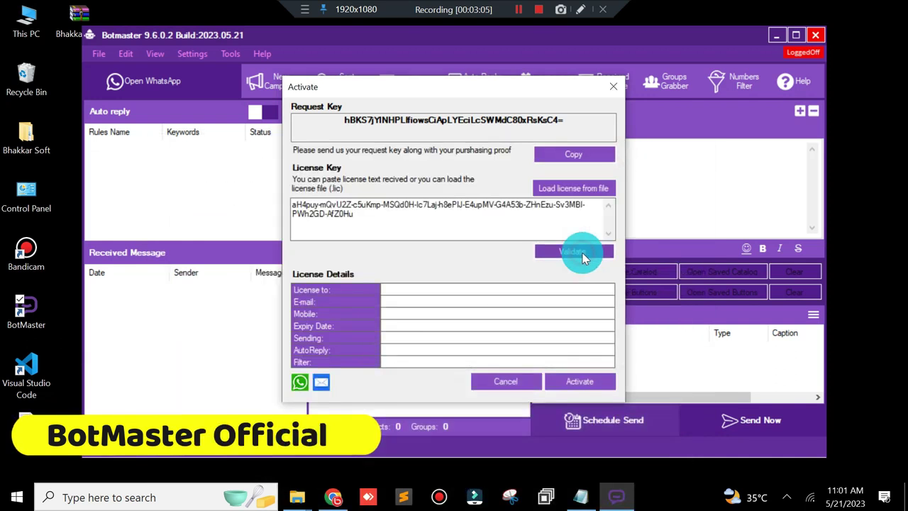
{"action": "left_click", "coordinate": [582, 253]}
{"action": "left_click", "coordinate": [525, 300]}
Step: Copy the new license code line from the Notepad notes
{"action": "left_click", "coordinate": [581, 500]}
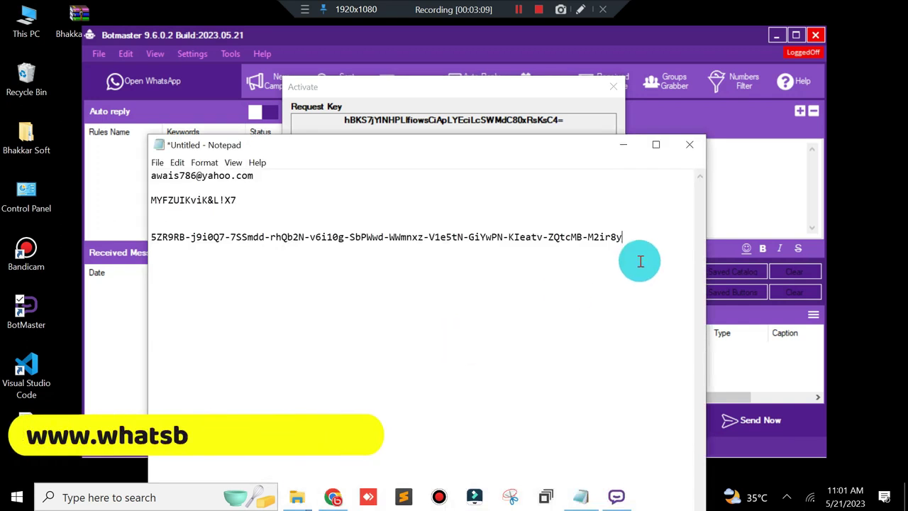
{"action": "left_click_drag", "start_coordinate": [639, 240], "coordinate": [150, 245]}
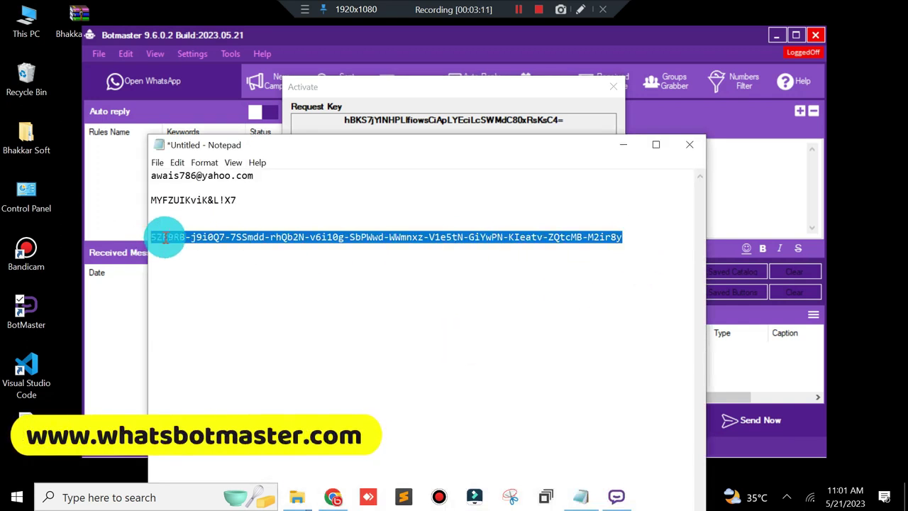
{"action": "right_click", "coordinate": [153, 240]}
{"action": "left_click", "coordinate": [105, 276]}
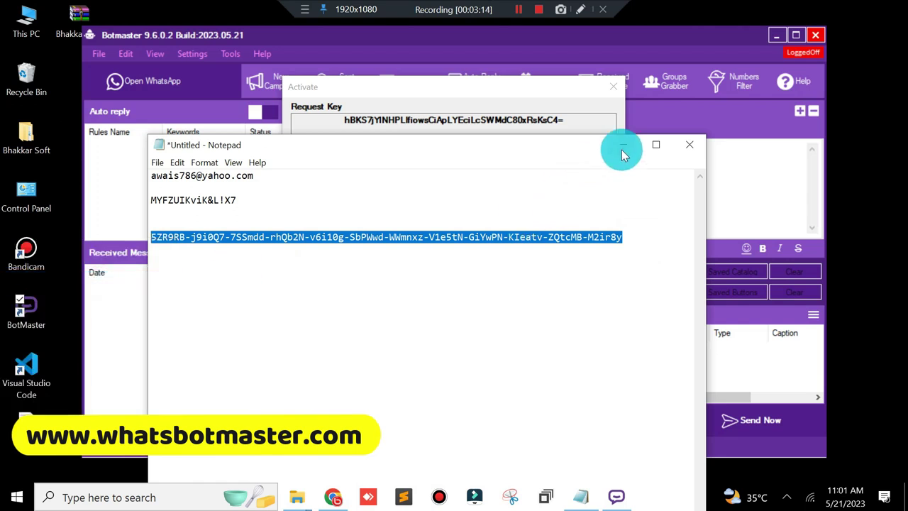
{"action": "left_click", "coordinate": [620, 150]}
Step: Paste the new code over the old License Key, validate and activate it
{"action": "left_click", "coordinate": [423, 220]}
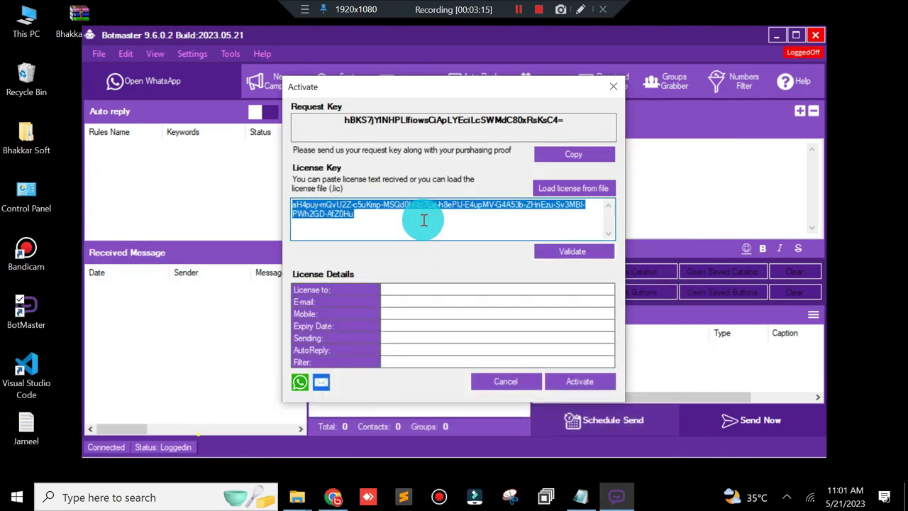
{"action": "key", "text": "ctrl+v"}
{"action": "left_click", "coordinate": [559, 251]}
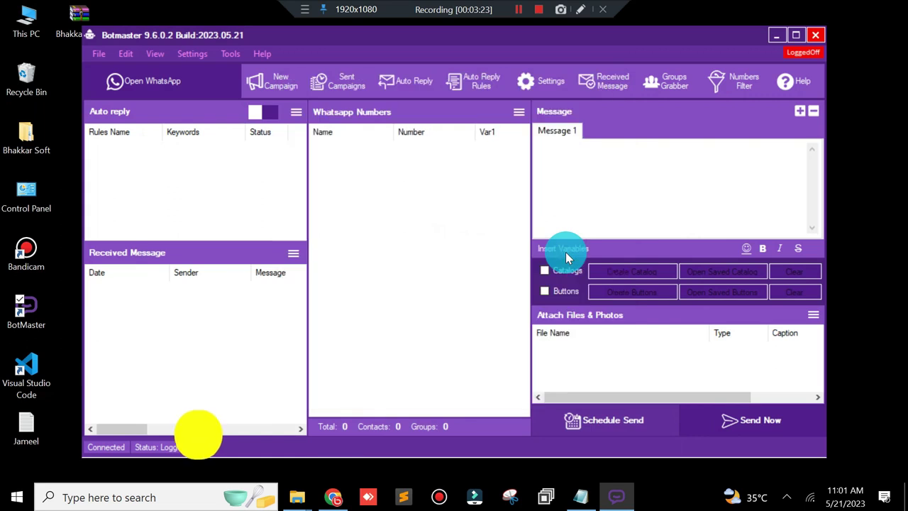
{"action": "left_click", "coordinate": [252, 54]}
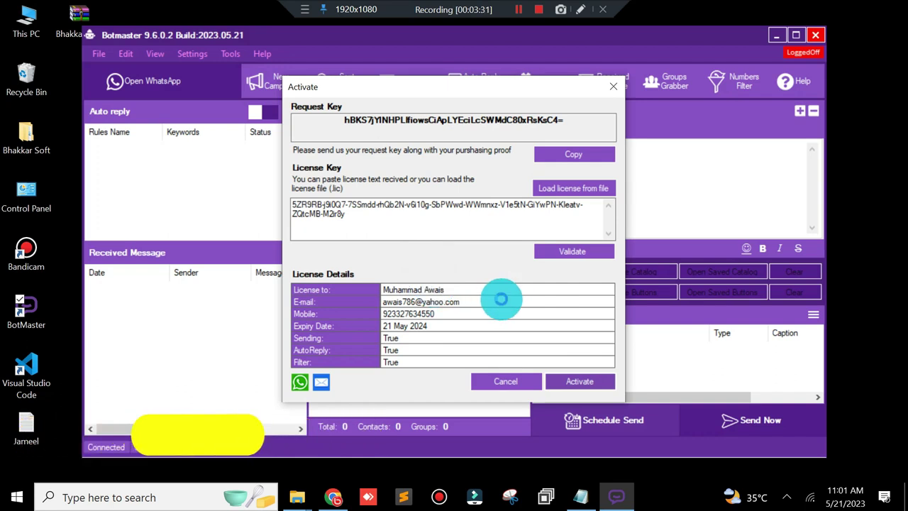
{"action": "left_click", "coordinate": [516, 301]}
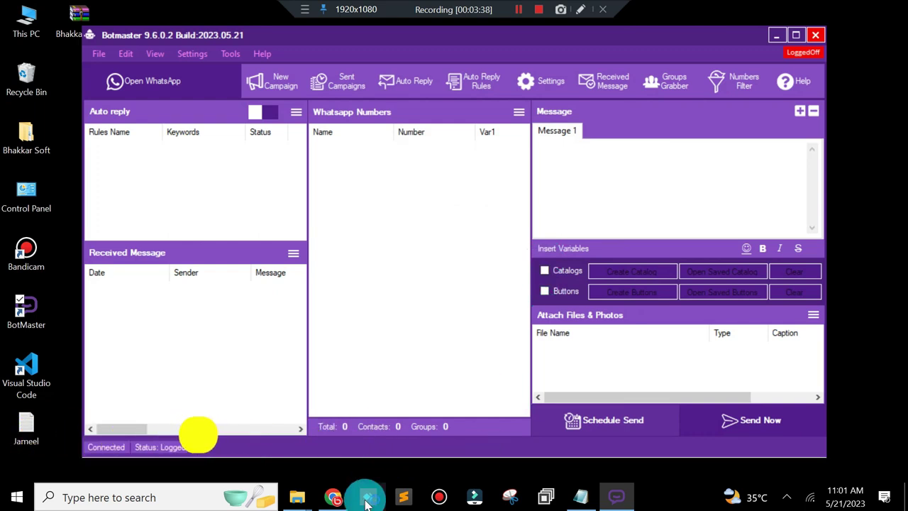
Step: In AnyDesk, enter 361 and connect to the Training Session computer
{"action": "left_click", "coordinate": [366, 502]}
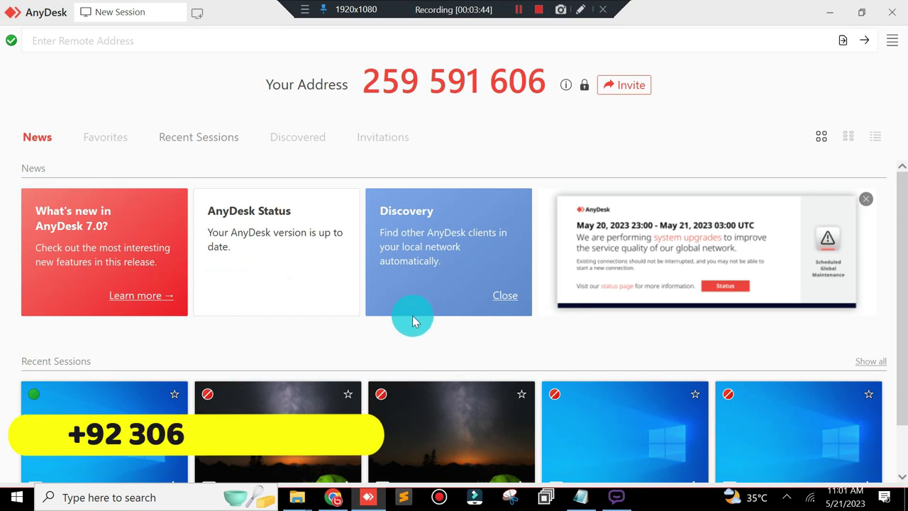
{"action": "left_click", "coordinate": [175, 36]}
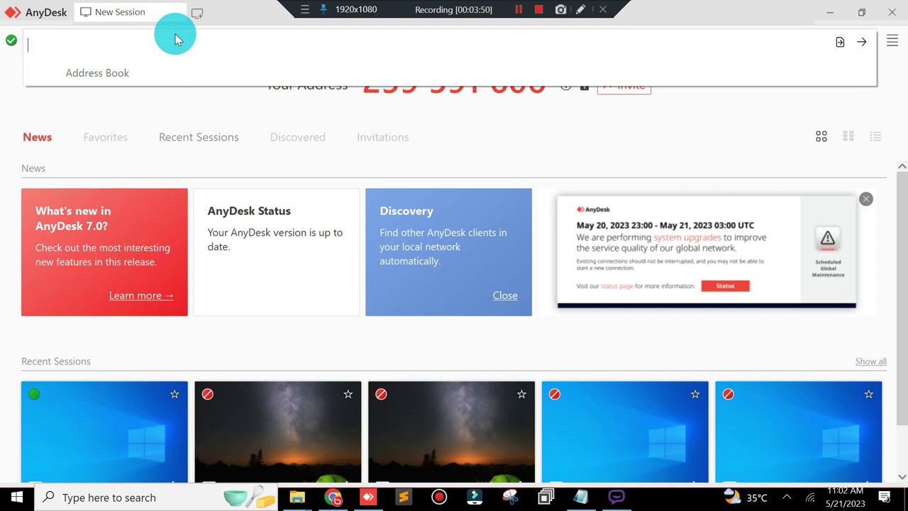
{"action": "type", "text": "361"}
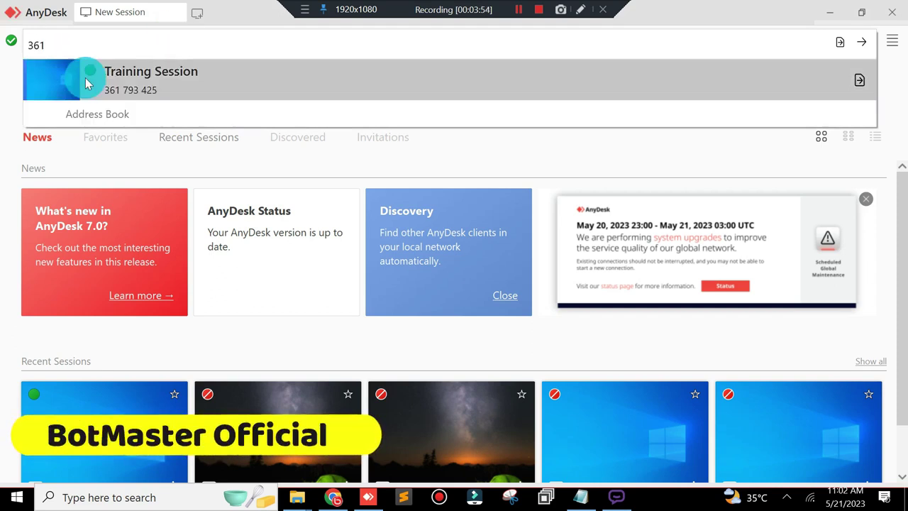
{"action": "left_click", "coordinate": [122, 71]}
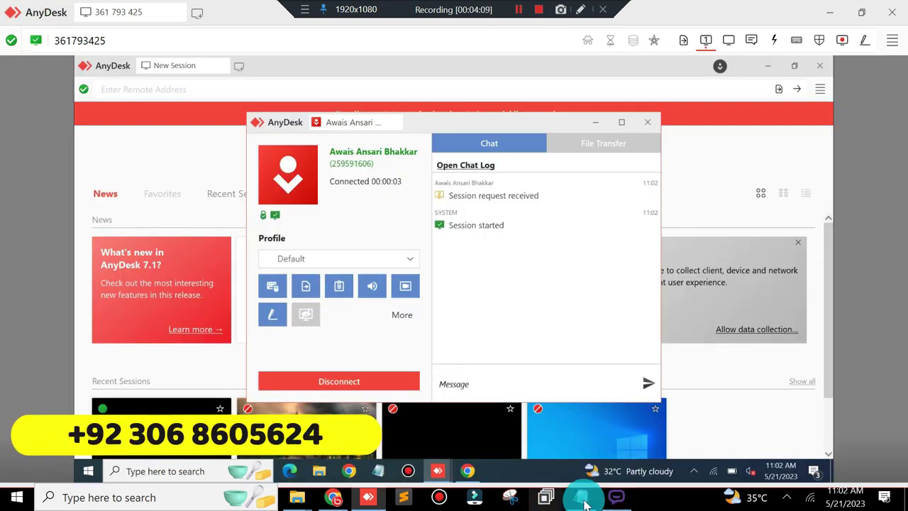
Step: Review the saved login e-mail and password lines in Notepad
{"action": "left_click", "coordinate": [581, 496]}
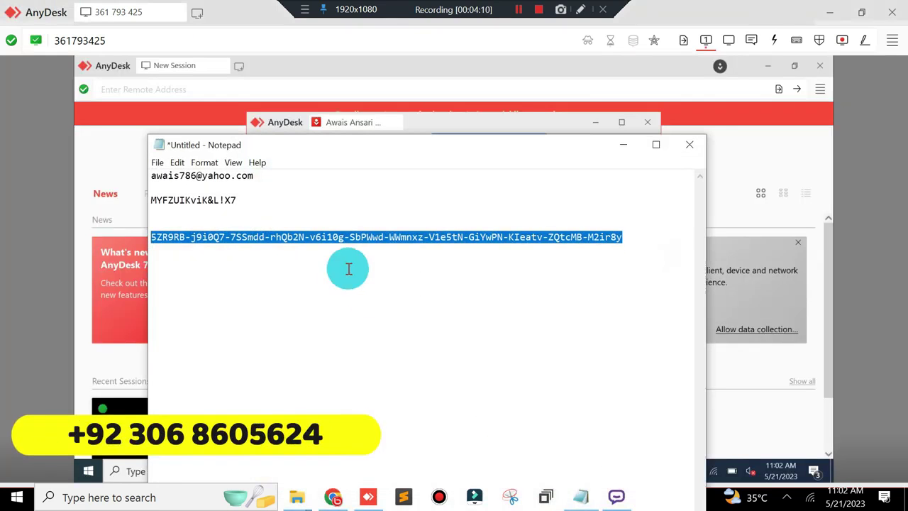
{"action": "left_click", "coordinate": [648, 241]}
{"action": "left_click_drag", "start_coordinate": [267, 205], "coordinate": [142, 168]}
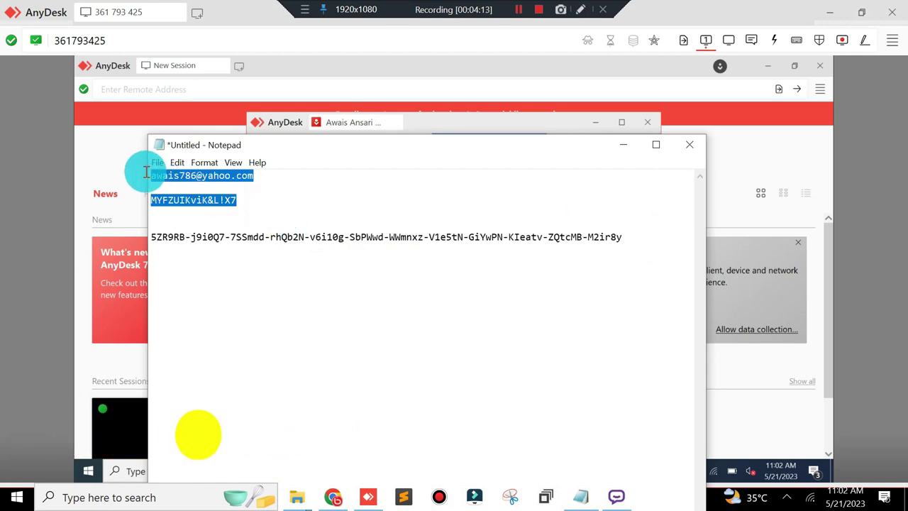
{"action": "left_click", "coordinate": [612, 153]}
Step: Select the reseller site address, check the notes, then minimise Notepad and Chrome
{"action": "left_click", "coordinate": [334, 498]}
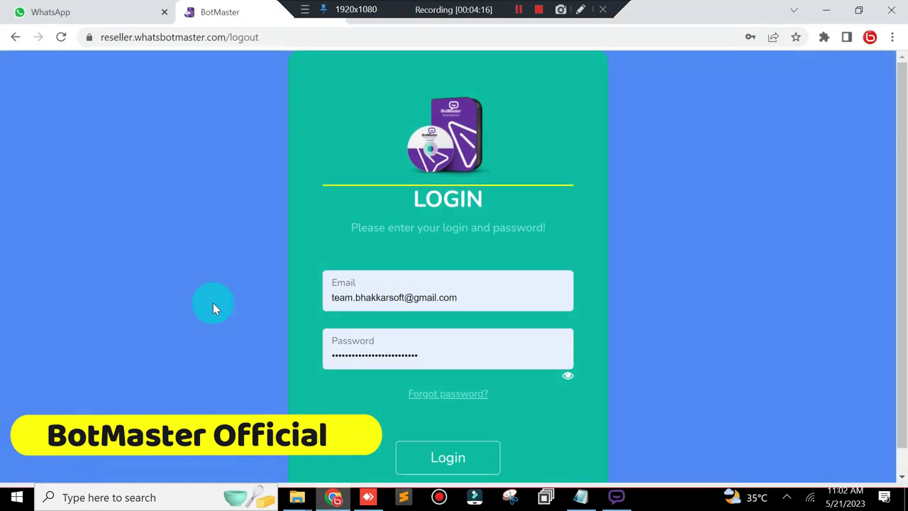
{"action": "left_click", "coordinate": [227, 40]}
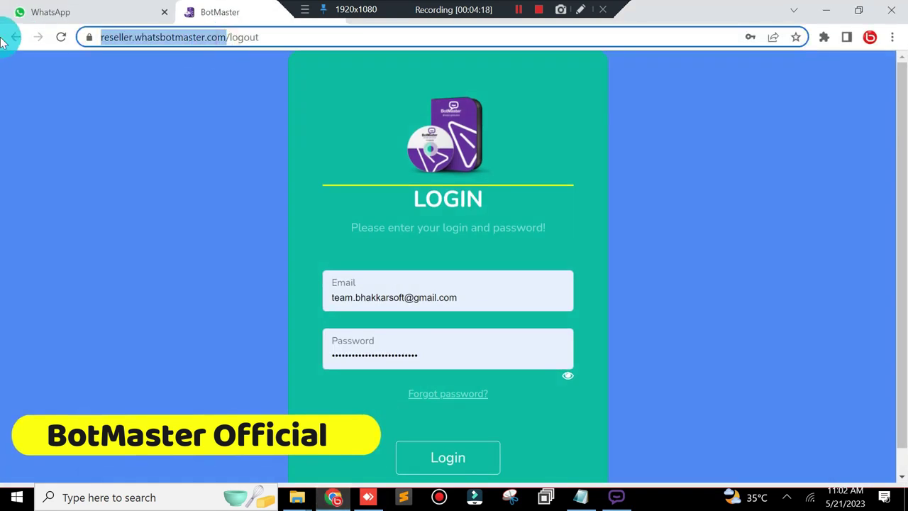
{"action": "left_click", "coordinate": [582, 499]}
{"action": "left_click", "coordinate": [209, 215]}
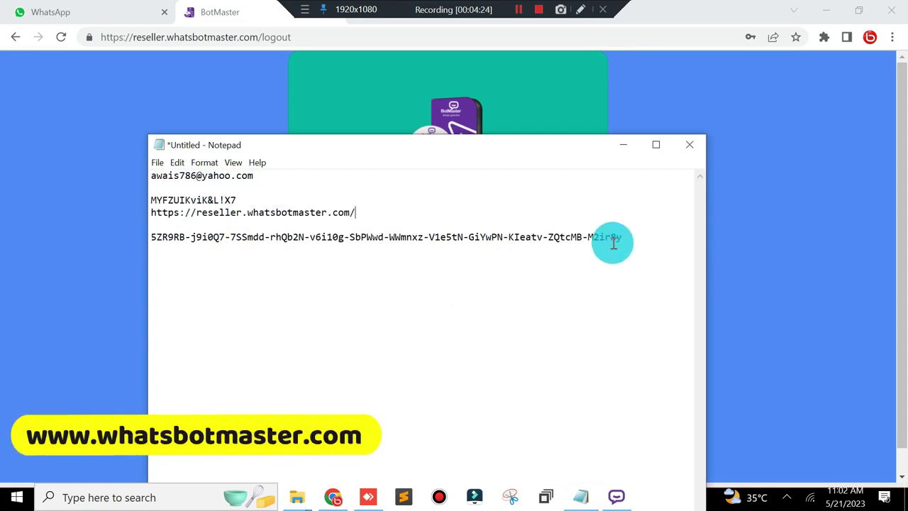
{"action": "left_click", "coordinate": [623, 144]}
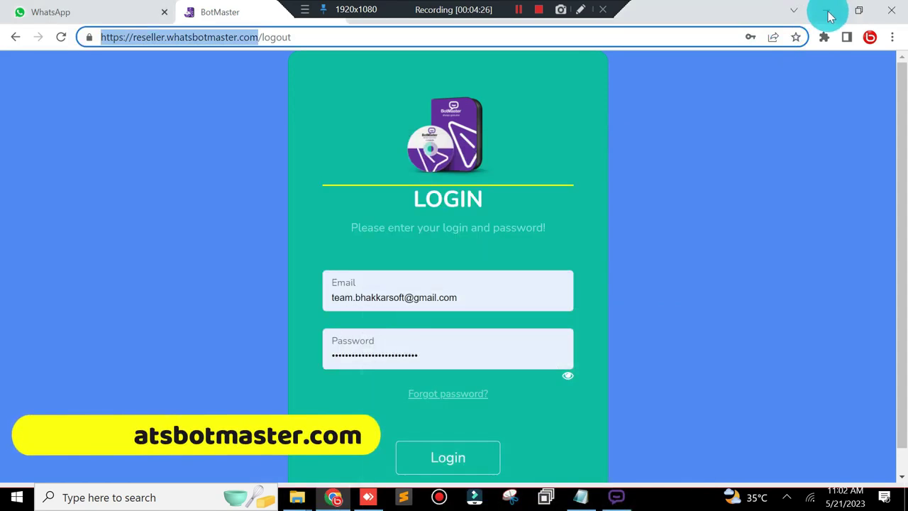
{"action": "left_click", "coordinate": [830, 16]}
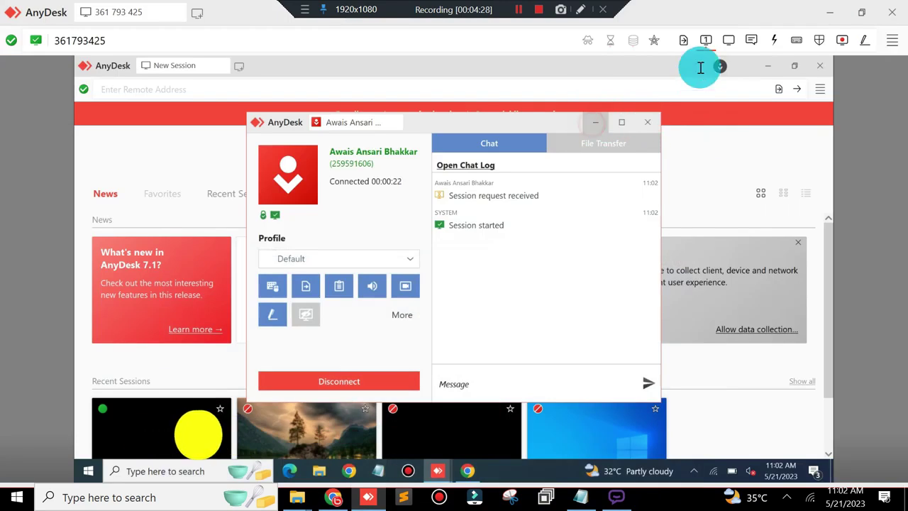
Step: Launch BotMaster on the remote PC and try the existing license key, which fails validation
{"action": "left_click", "coordinate": [766, 67]}
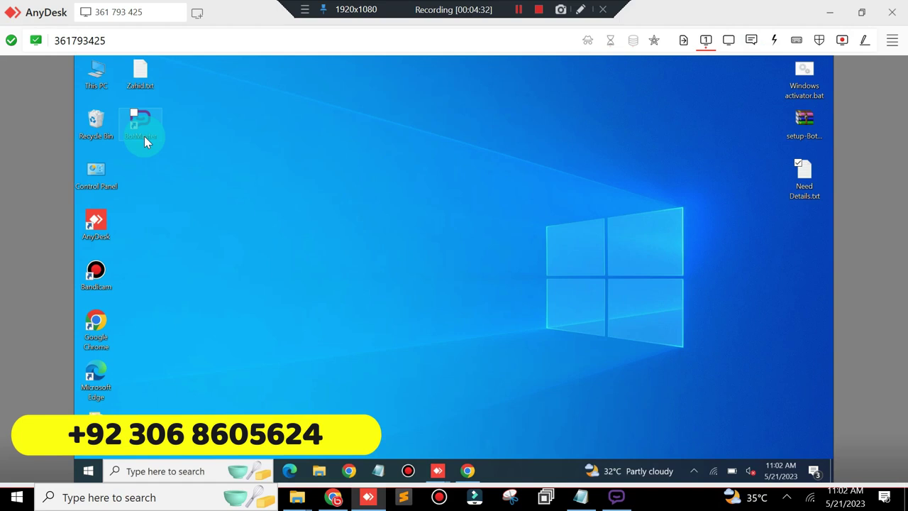
{"action": "double_click", "coordinate": [144, 137]}
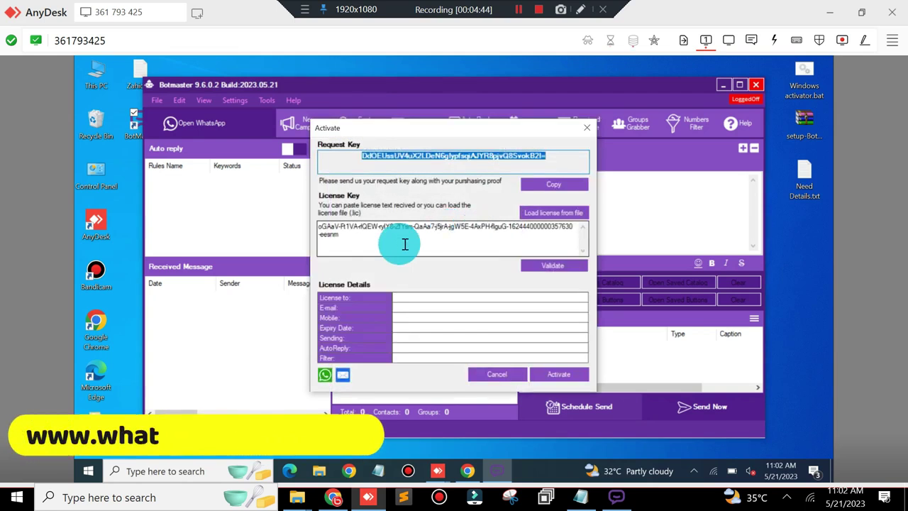
{"action": "left_click", "coordinate": [561, 264]}
{"action": "left_click", "coordinate": [523, 303]}
Step: Clear the old key from the License Key box and bring up the saved Notepad notes
{"action": "left_click", "coordinate": [379, 241]}
{"action": "key", "text": "ctrl+a"}
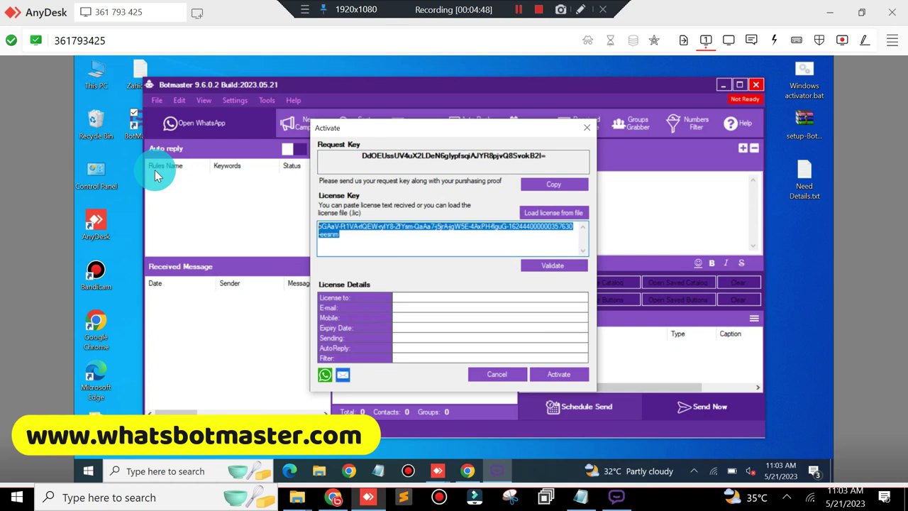
{"action": "key", "text": "BackSpace"}
{"action": "left_click", "coordinate": [583, 495]}
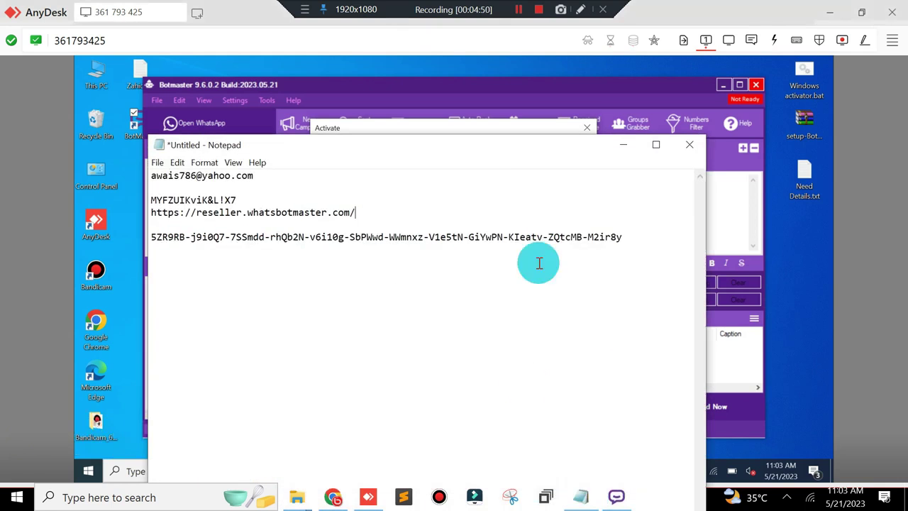
Step: Copy all the saved notes in Notepad, then minimize it
{"action": "key", "text": "ctrl+a"}
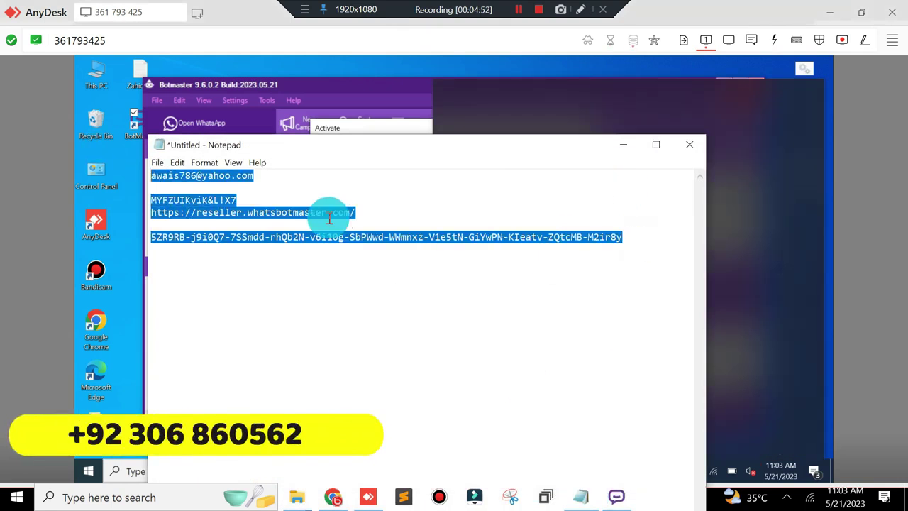
{"action": "right_click", "coordinate": [293, 215]}
{"action": "left_click", "coordinate": [230, 258]}
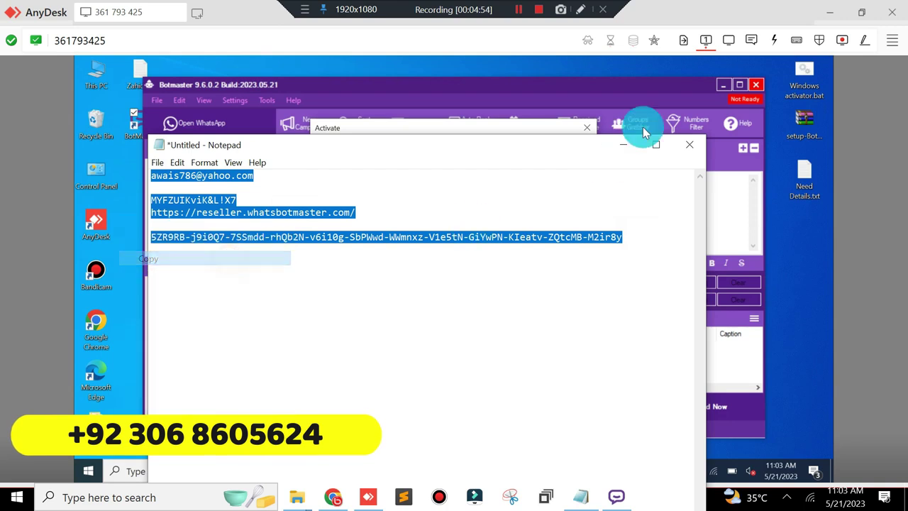
{"action": "left_click", "coordinate": [628, 146]}
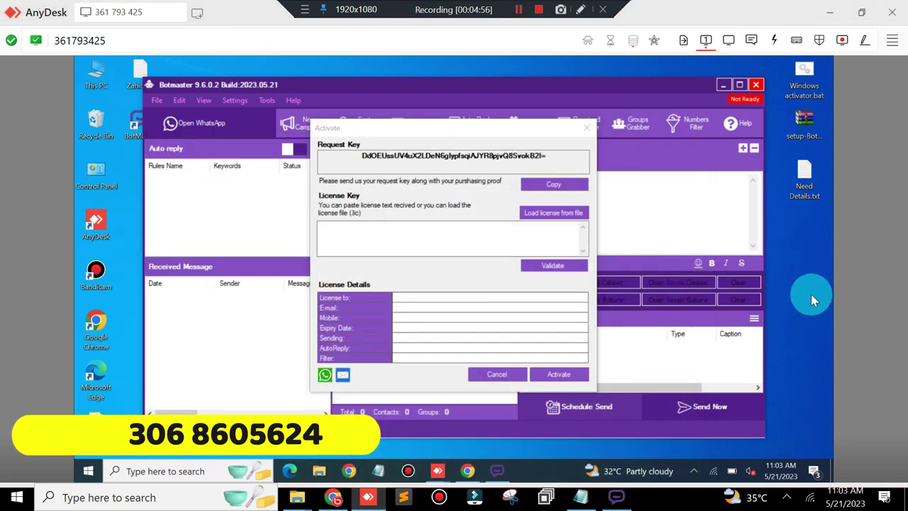
Step: Create a new text document named Details.txt on the remote desktop and open it
{"action": "right_click", "coordinate": [811, 294]}
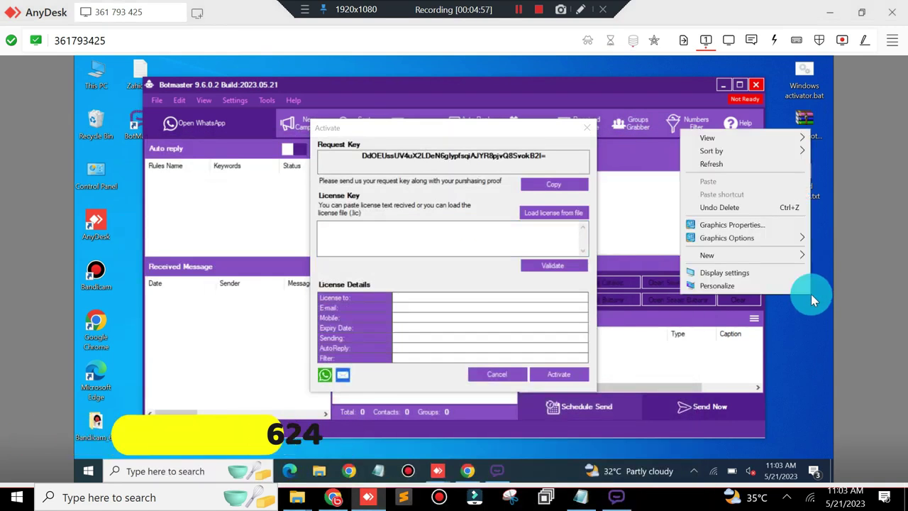
{"action": "left_click", "coordinate": [753, 256]}
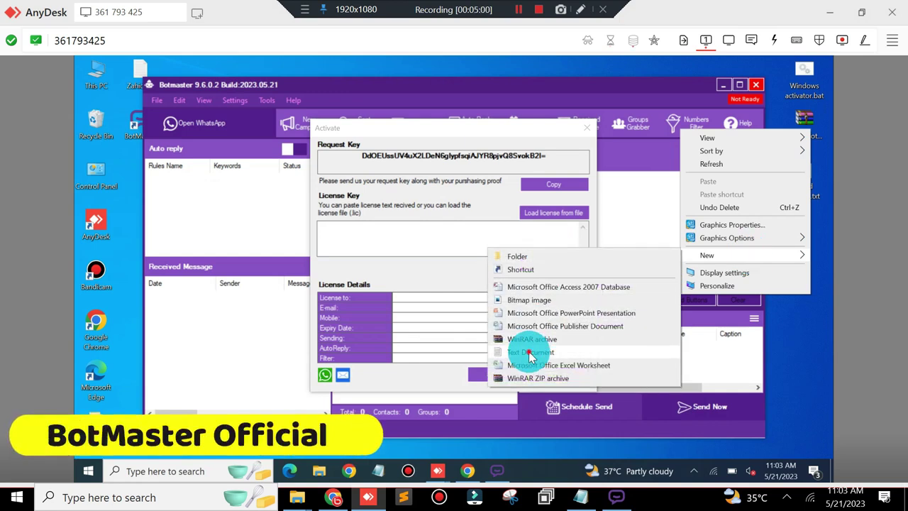
{"action": "left_click", "coordinate": [532, 353]}
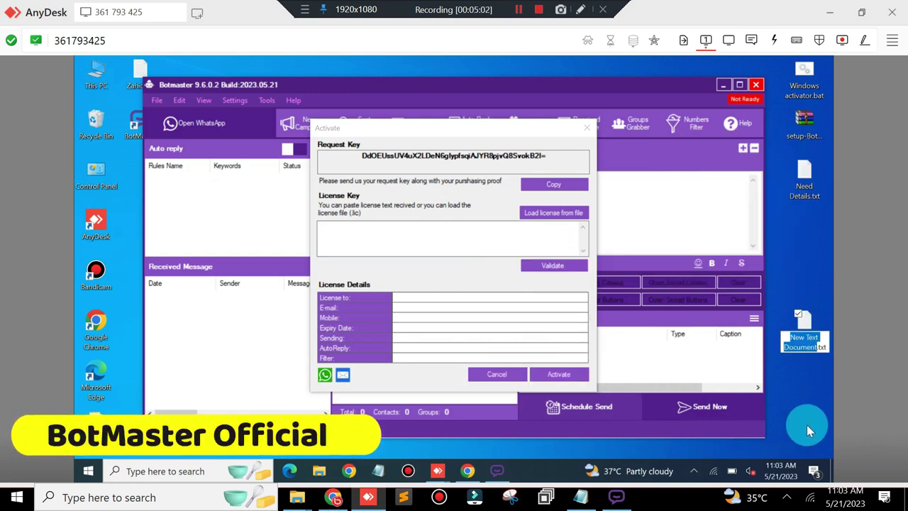
{"action": "type", "text": "Detai"}
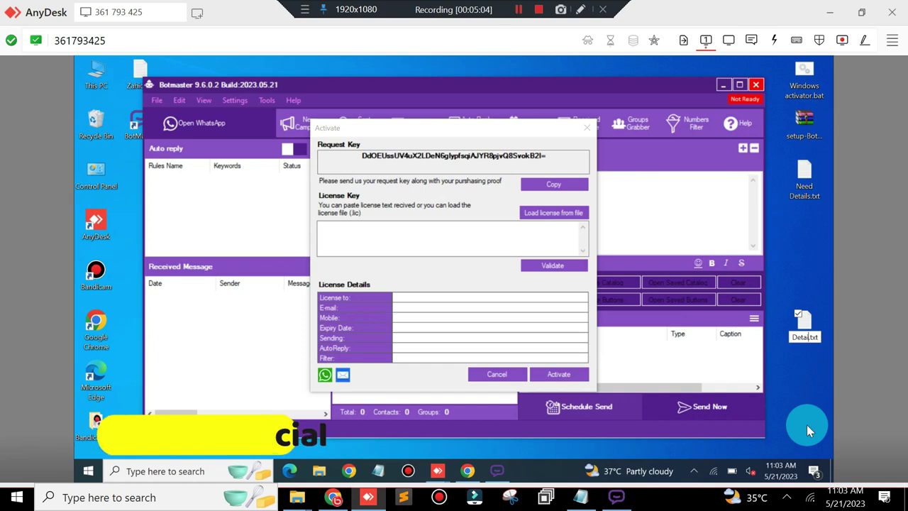
{"action": "type", "text": "ls"}
{"action": "key", "text": "Return"}
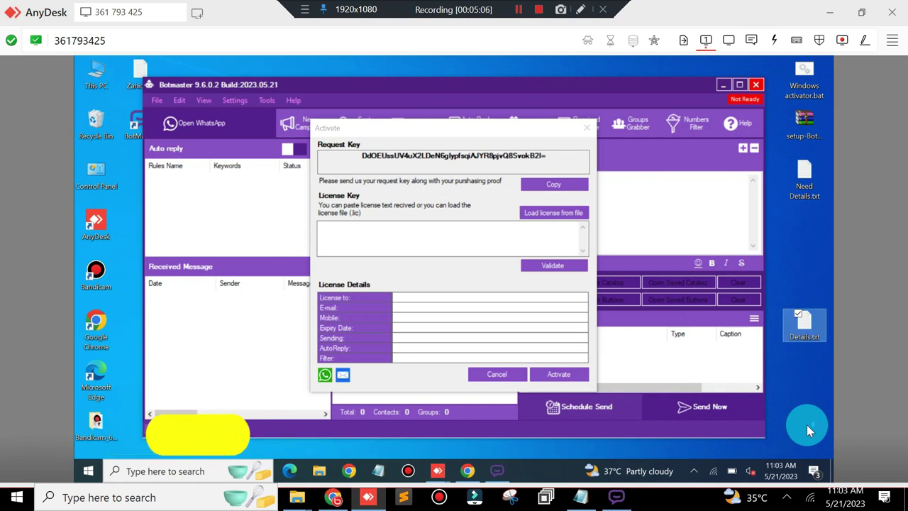
{"action": "key", "text": "Return"}
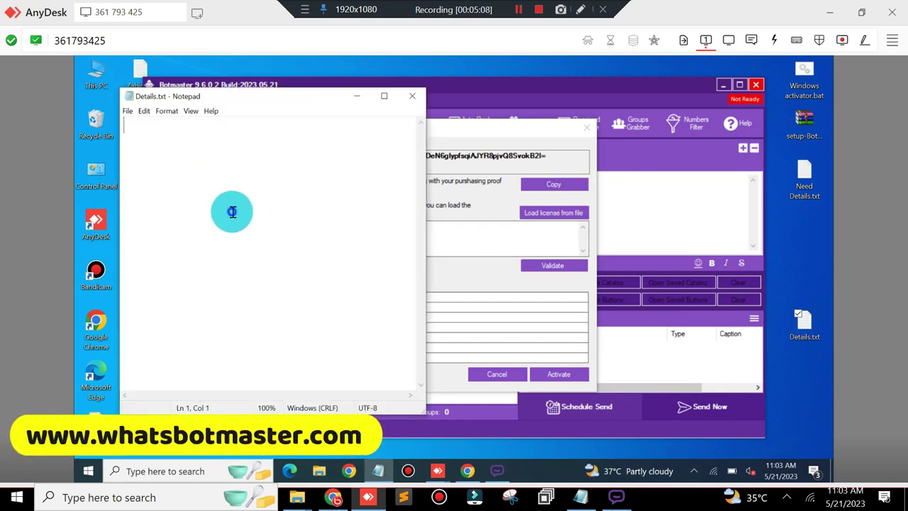
Step: Paste the copied notes into Details.txt, maximize Notepad and turn on Word Wrap
{"action": "right_click", "coordinate": [229, 211]}
{"action": "left_click", "coordinate": [118, 260]}
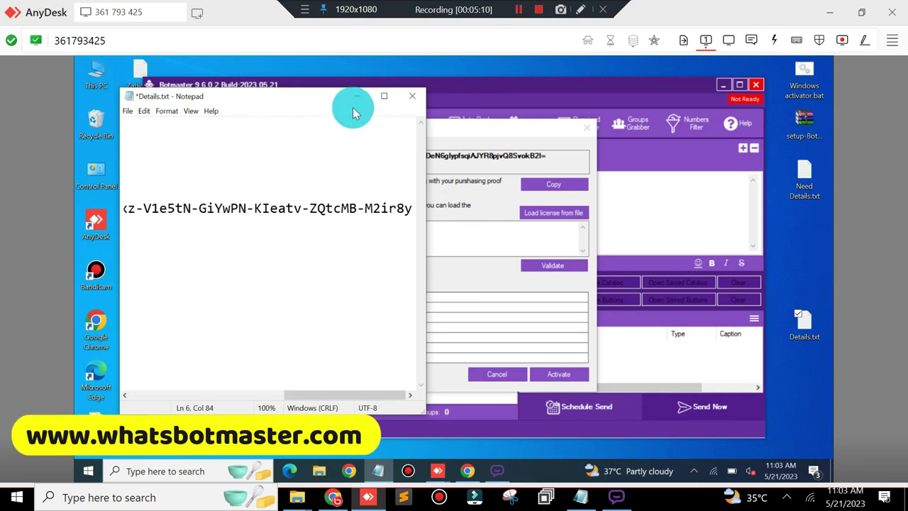
{"action": "left_click", "coordinate": [384, 95]}
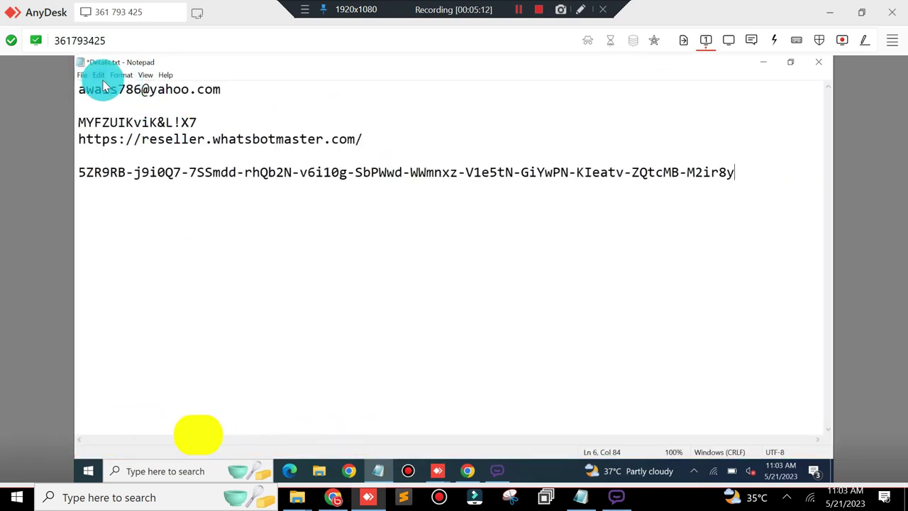
{"action": "left_click", "coordinate": [144, 76]}
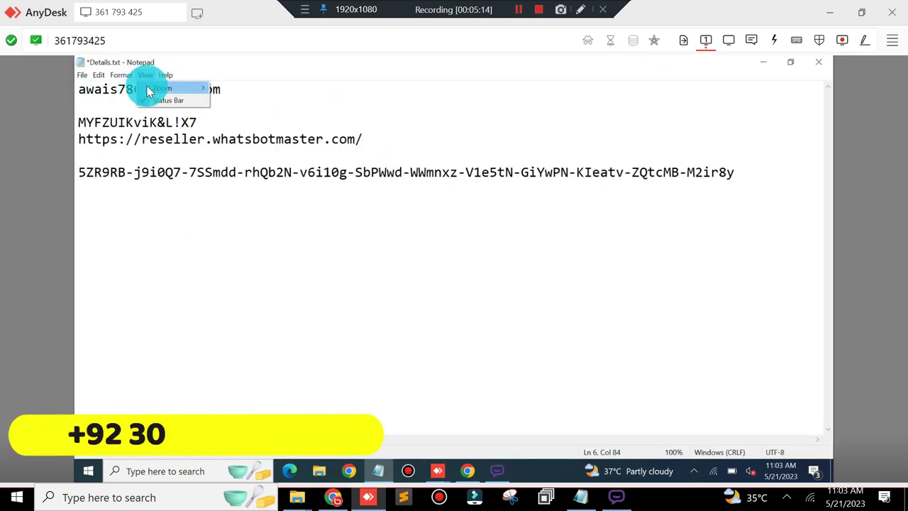
{"action": "left_click", "coordinate": [134, 88]}
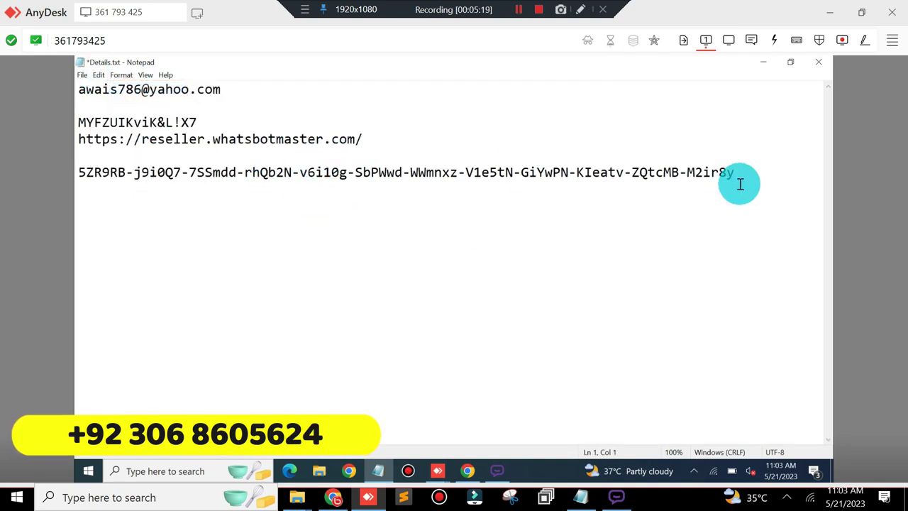
Step: Copy the license key line into BotMaster's License Key box and validate it
{"action": "left_click_drag", "start_coordinate": [740, 172], "coordinate": [61, 175]}
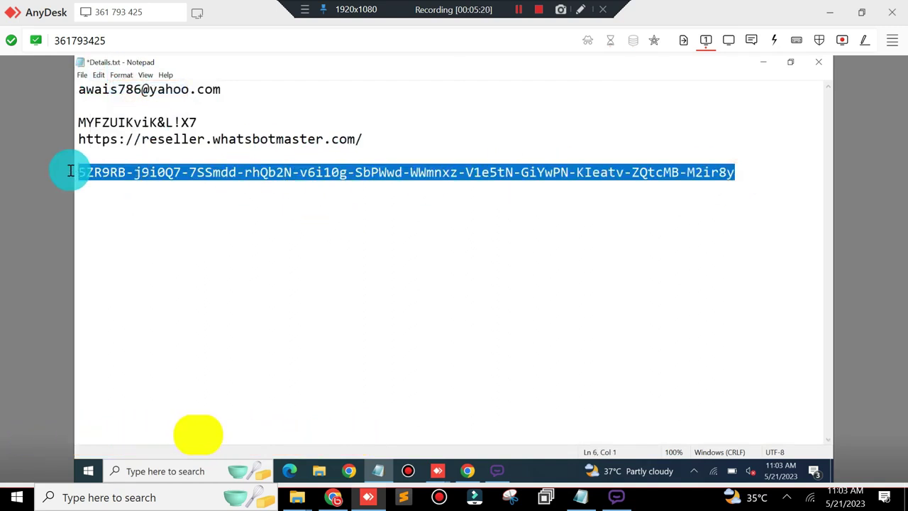
{"action": "right_click", "coordinate": [407, 172]}
{"action": "left_click", "coordinate": [343, 202]}
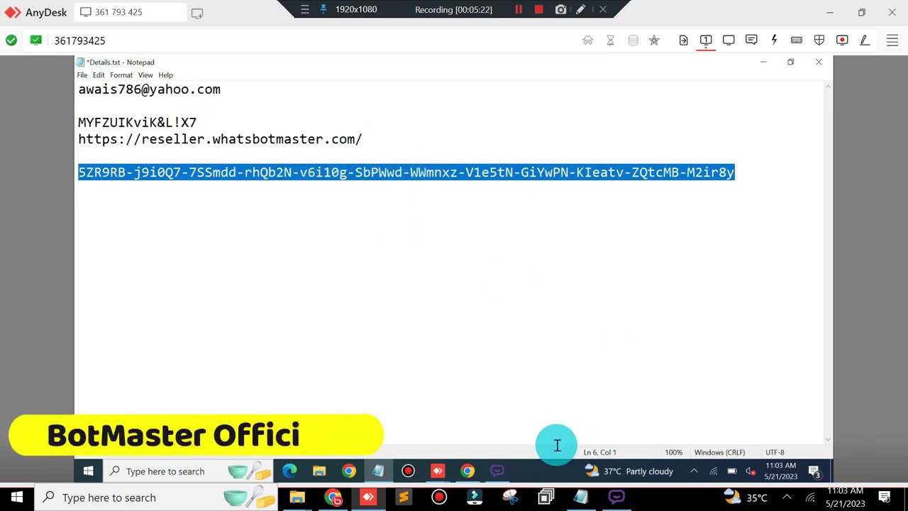
{"action": "left_click", "coordinate": [763, 61]}
{"action": "right_click", "coordinate": [481, 242]}
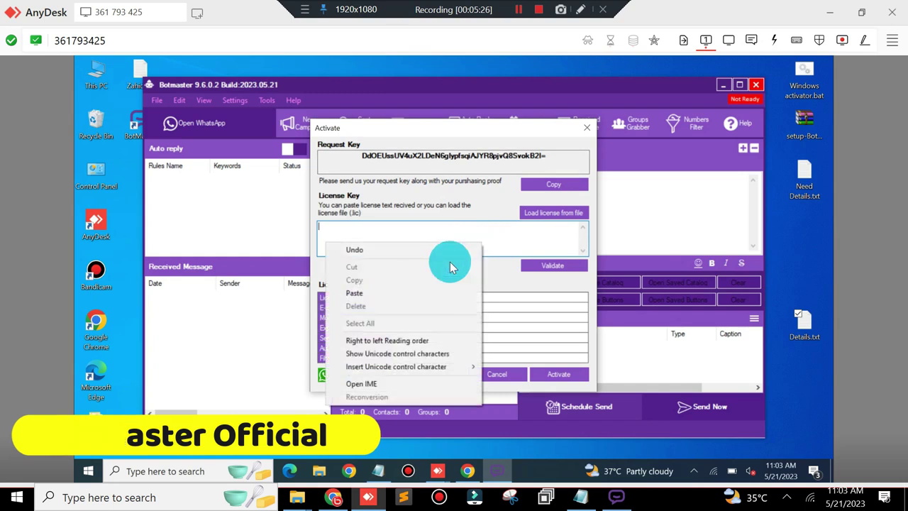
{"action": "left_click", "coordinate": [385, 296]}
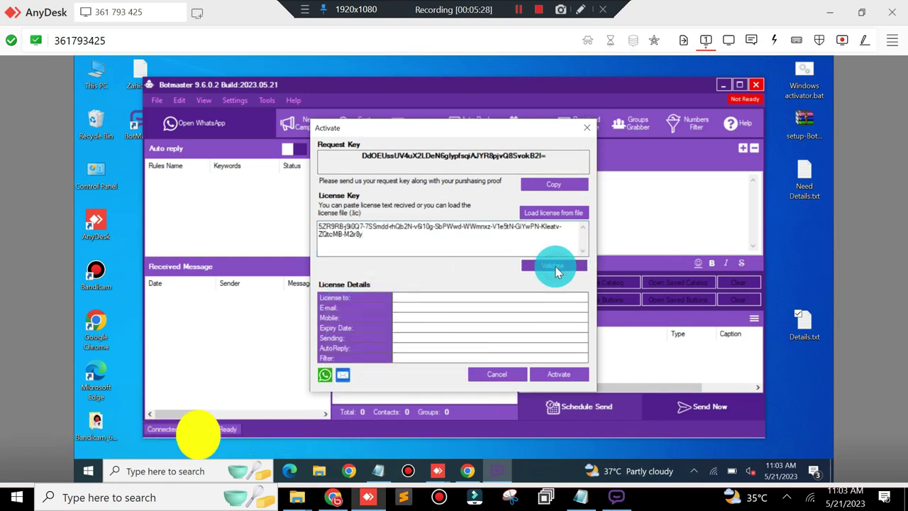
{"action": "left_click", "coordinate": [556, 271]}
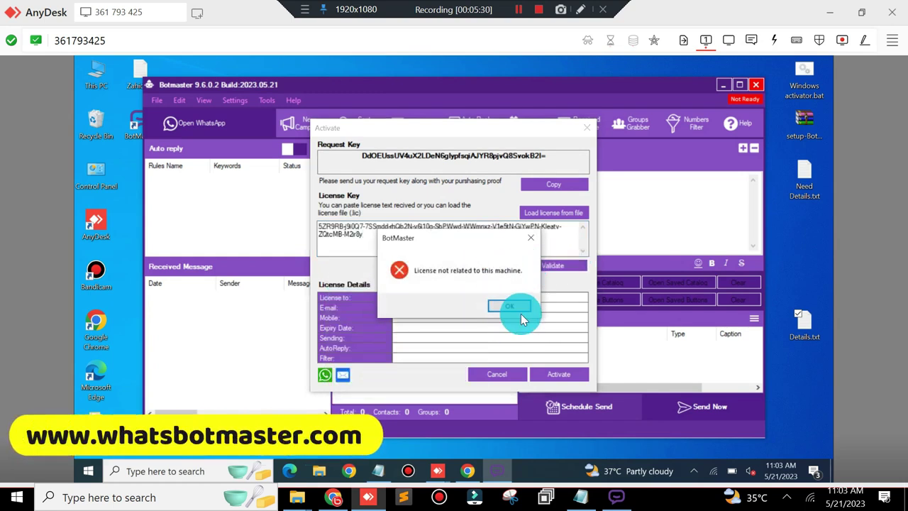
Step: Dismiss the license error and copy the reseller portal web address from Details.txt into a new Chrome window
{"action": "left_click", "coordinate": [514, 308]}
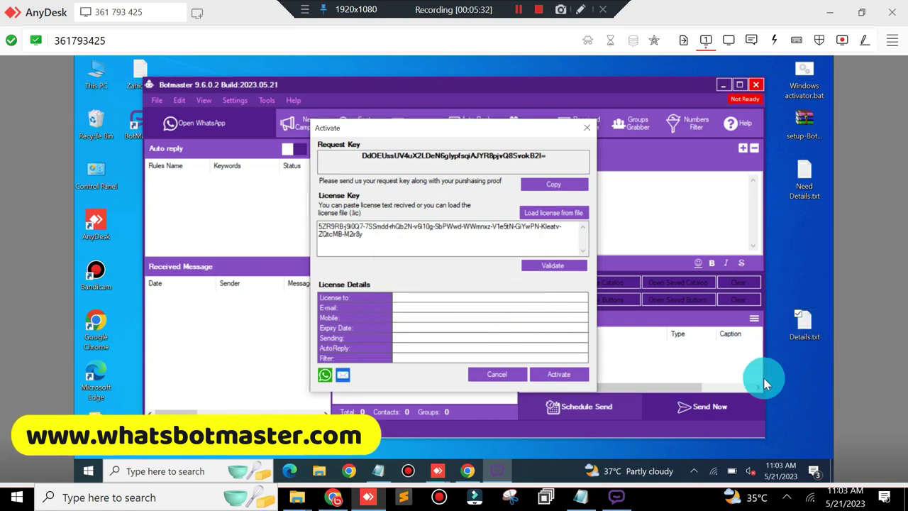
{"action": "left_click", "coordinate": [381, 472]}
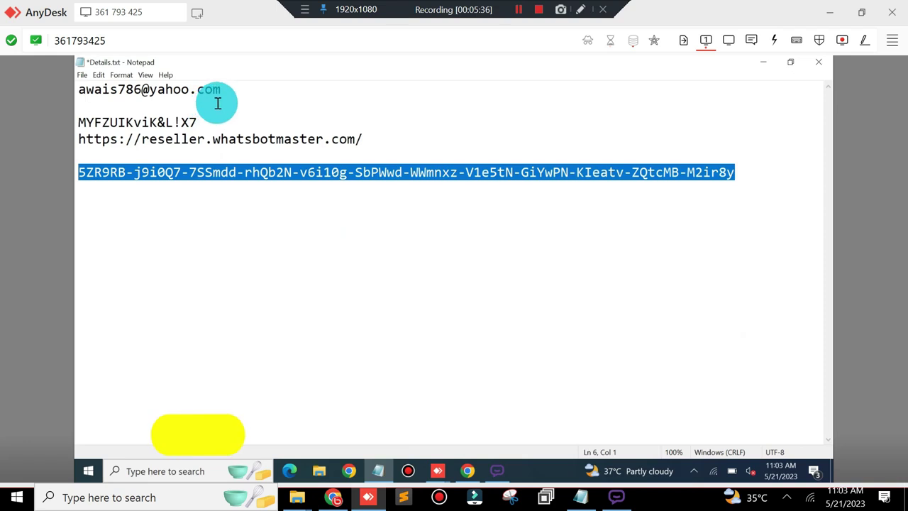
{"action": "left_click_drag", "start_coordinate": [225, 88], "coordinate": [78, 89]}
{"action": "left_click_drag", "start_coordinate": [363, 139], "coordinate": [66, 139]}
{"action": "right_click", "coordinate": [156, 140]}
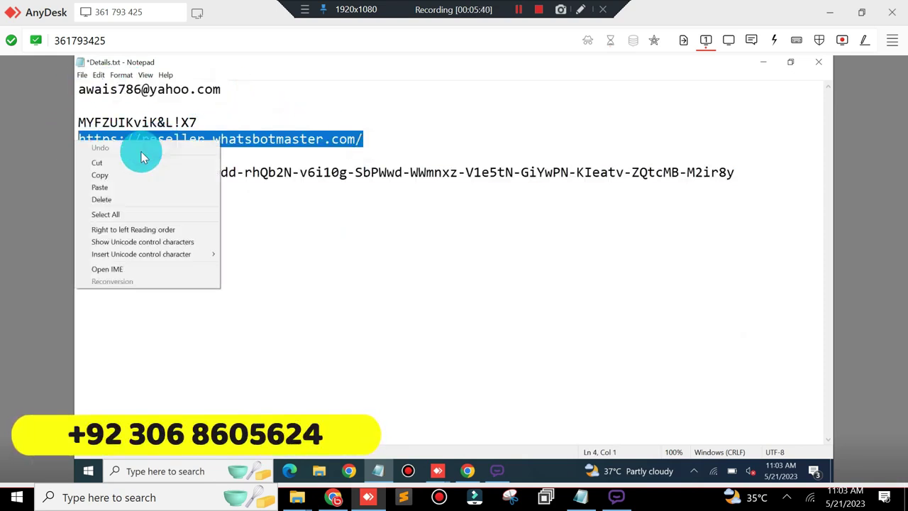
{"action": "left_click", "coordinate": [114, 173]}
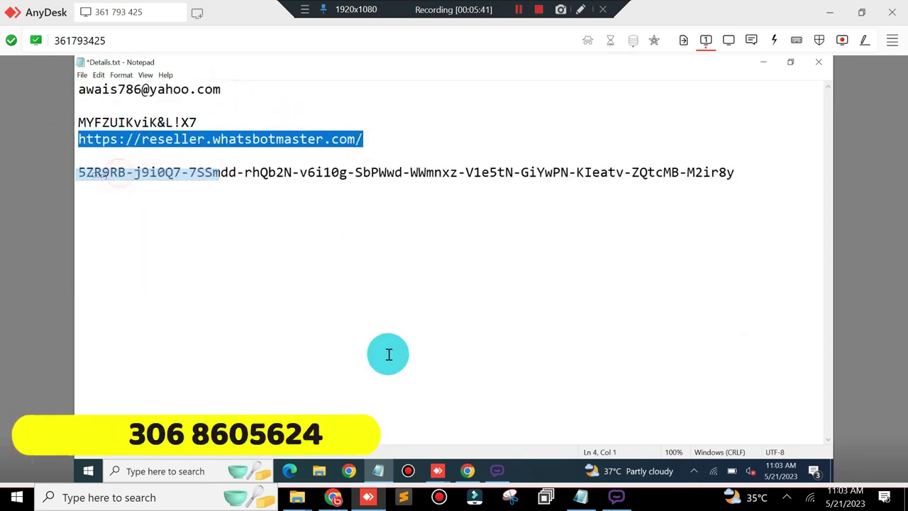
{"action": "left_click", "coordinate": [350, 471]}
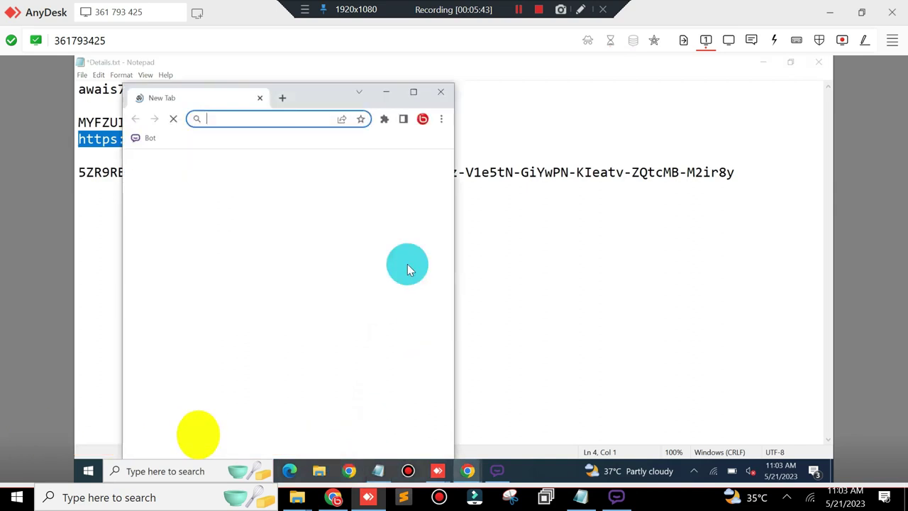
Step: Maximize Chrome and load the reseller portal from the pasted web address
{"action": "left_click", "coordinate": [412, 92]}
{"action": "right_click", "coordinate": [335, 87]}
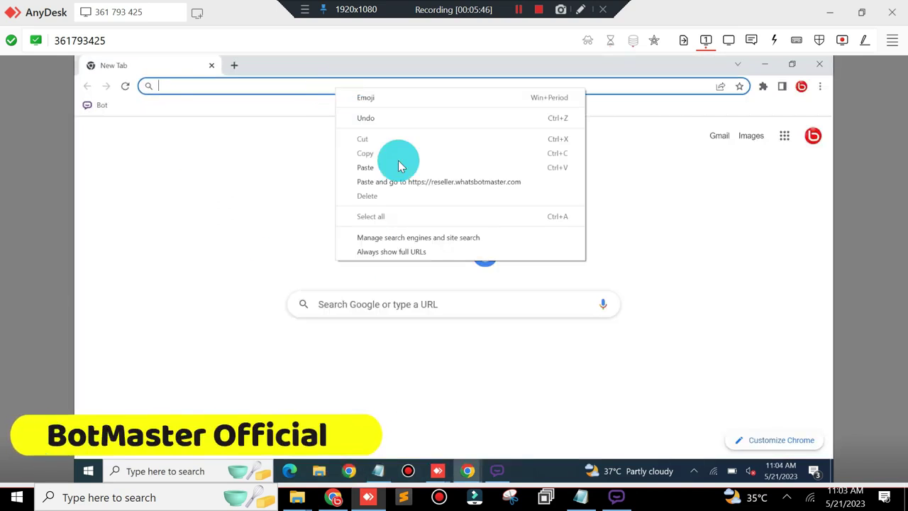
{"action": "left_click", "coordinate": [411, 180]}
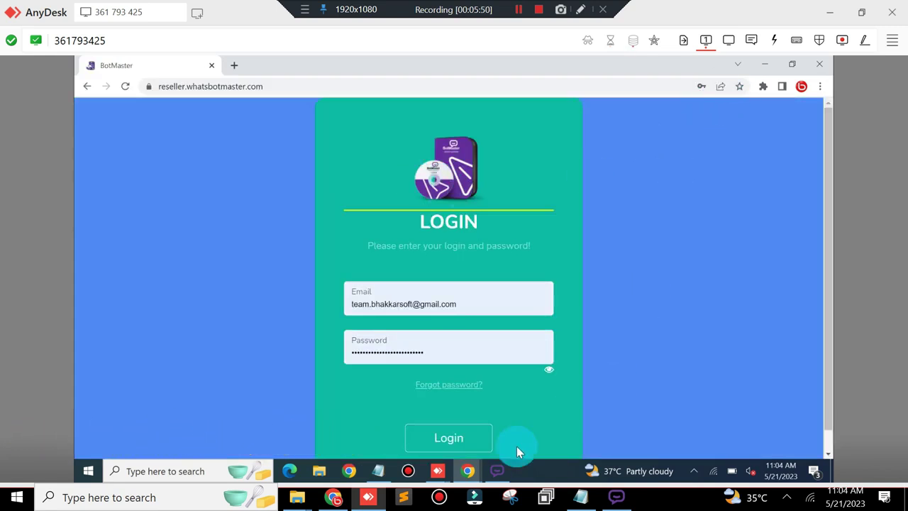
Step: Copy the customer's email address from the notes into the portal's Email field
{"action": "left_click", "coordinate": [374, 475]}
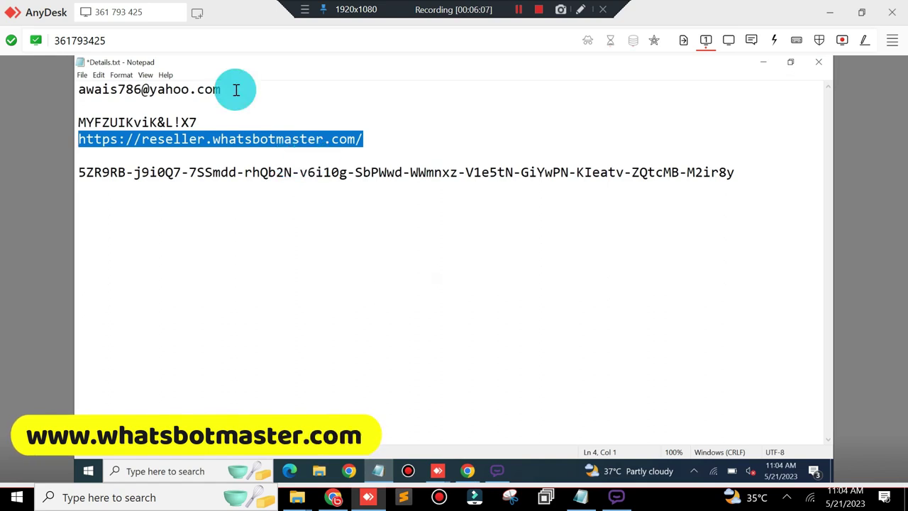
{"action": "left_click_drag", "start_coordinate": [234, 89], "coordinate": [61, 89]}
{"action": "right_click", "coordinate": [163, 90]}
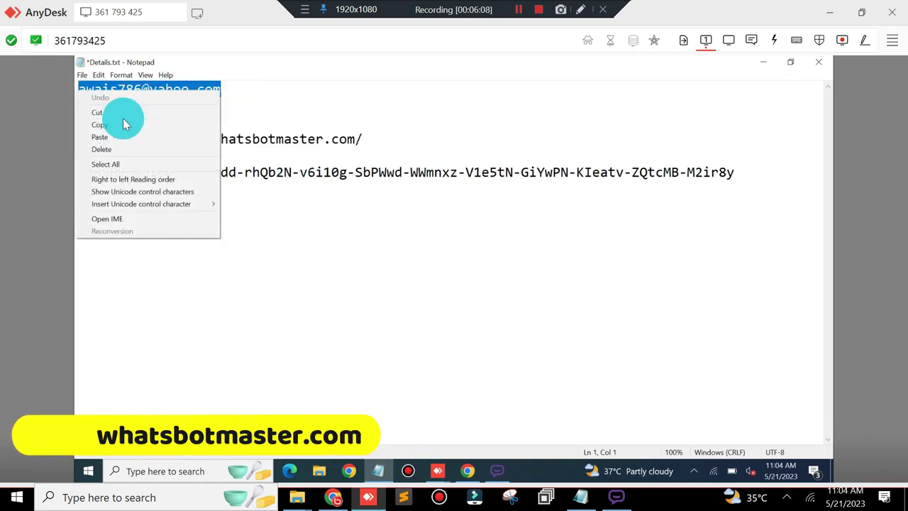
{"action": "left_click", "coordinate": [121, 124]}
{"action": "left_click", "coordinate": [466, 468]}
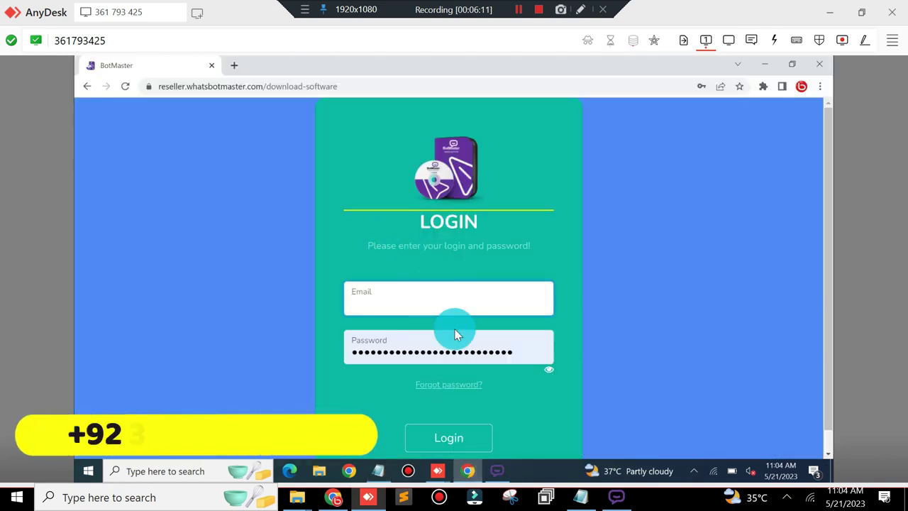
{"action": "left_click", "coordinate": [443, 298]}
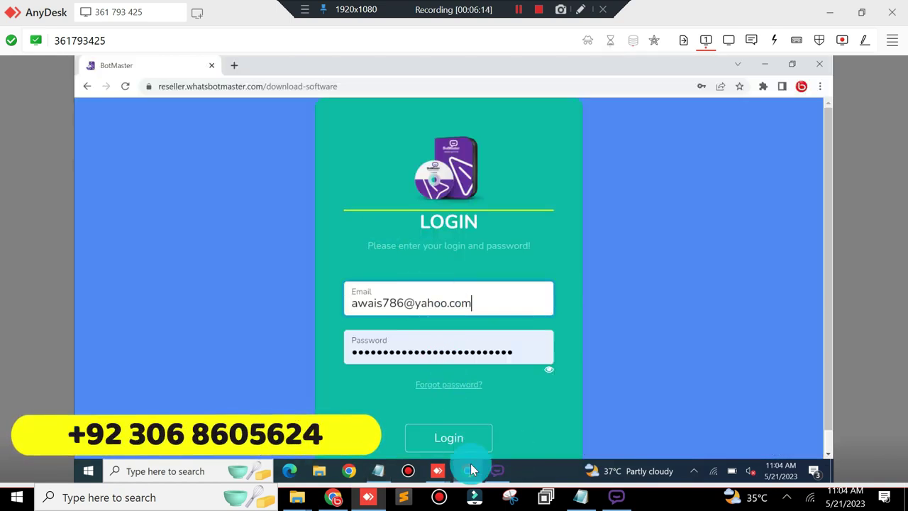
Step: Copy the account password from the notes into the Password field and log in
{"action": "left_click", "coordinate": [381, 471]}
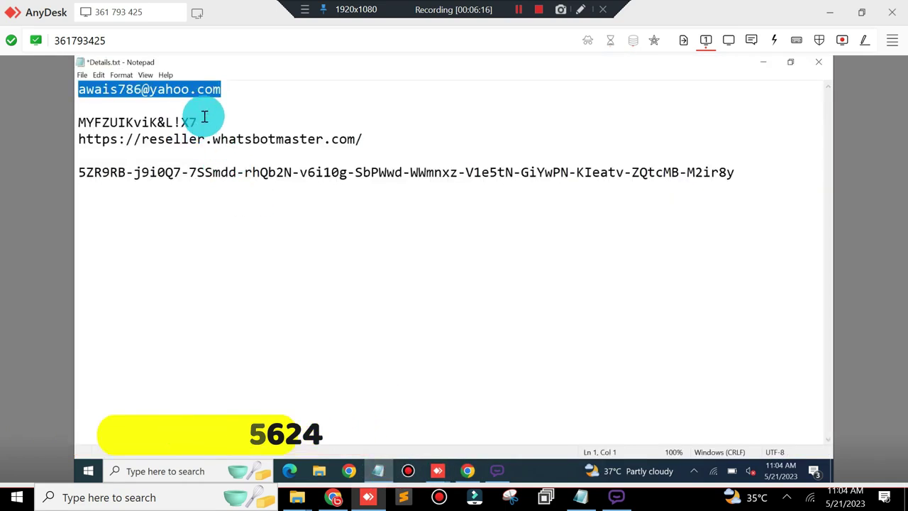
{"action": "left_click_drag", "start_coordinate": [198, 122], "coordinate": [91, 122]}
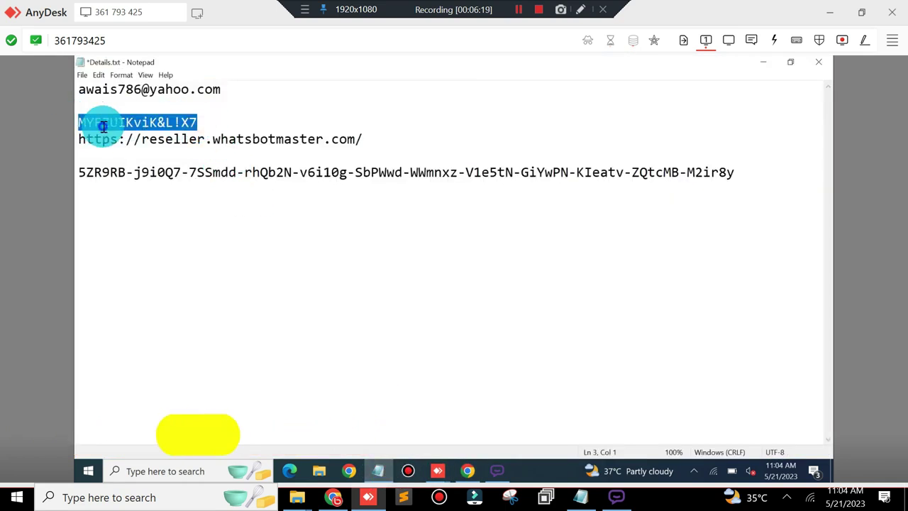
{"action": "right_click", "coordinate": [103, 126]}
{"action": "left_click", "coordinate": [116, 161]}
{"action": "left_click", "coordinate": [765, 64]}
{"action": "left_click", "coordinate": [438, 353]}
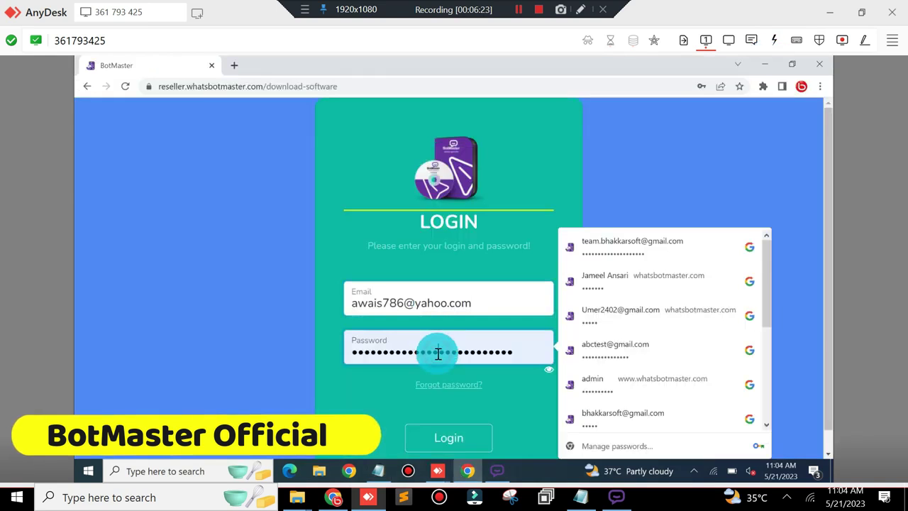
{"action": "key", "text": "ctrl+a"}
{"action": "key", "text": "ctrl+v"}
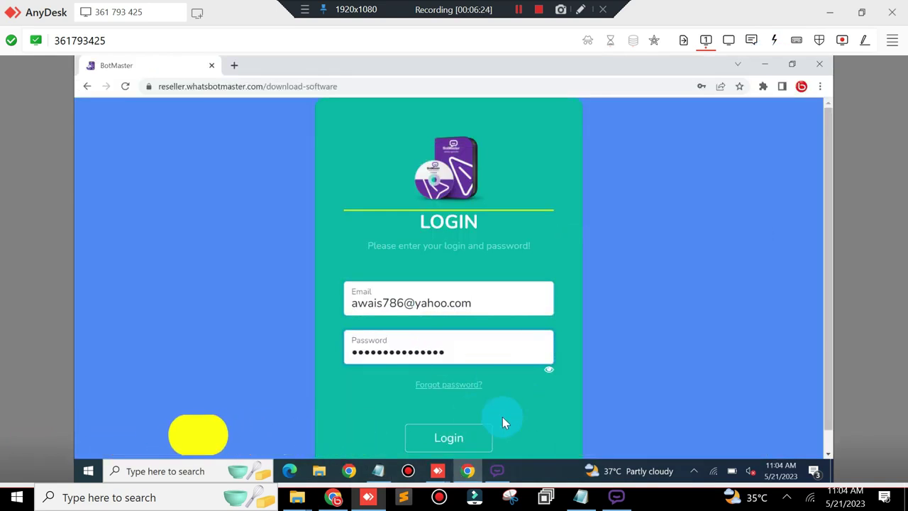
{"action": "left_click", "coordinate": [473, 436]}
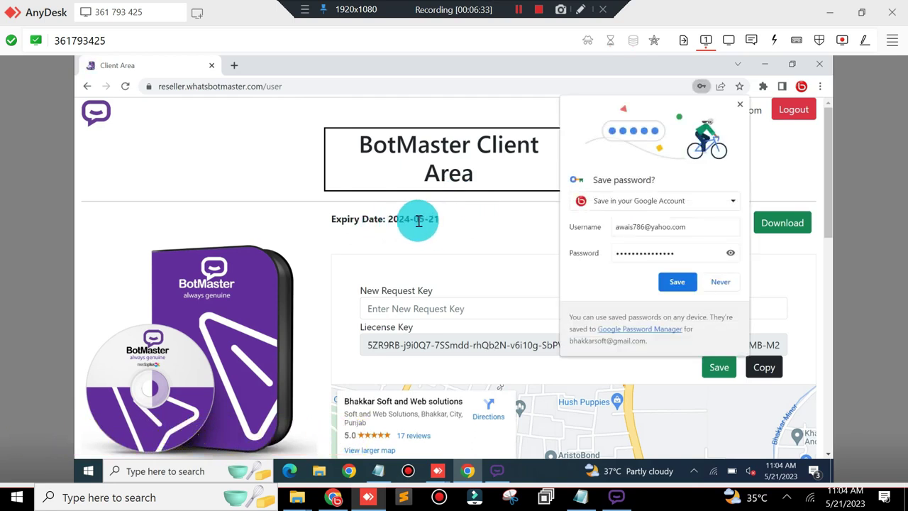
Step: Dismiss Chrome's save-password offer, leaving the Client Area with expiry 2024-05-21 visible
{"action": "left_click", "coordinate": [740, 107]}
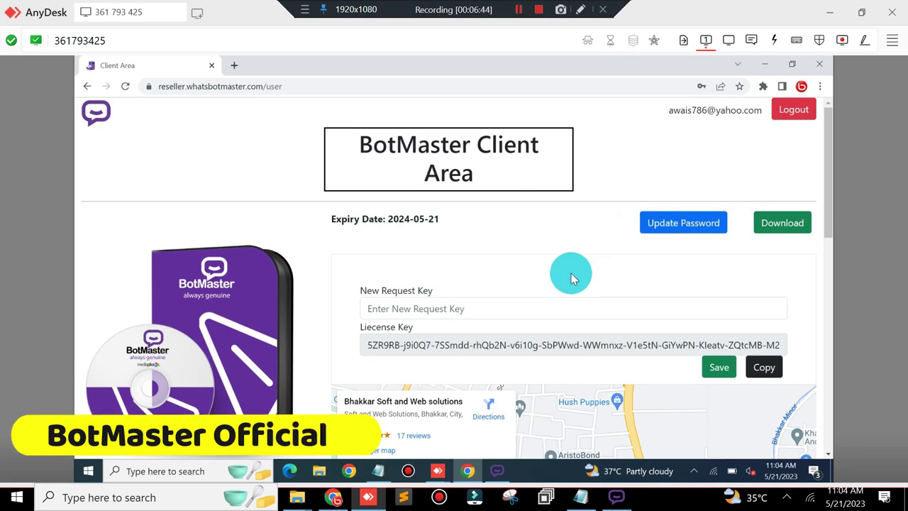
{"action": "left_click", "coordinate": [580, 499]}
{"action": "left_click", "coordinate": [829, 11]}
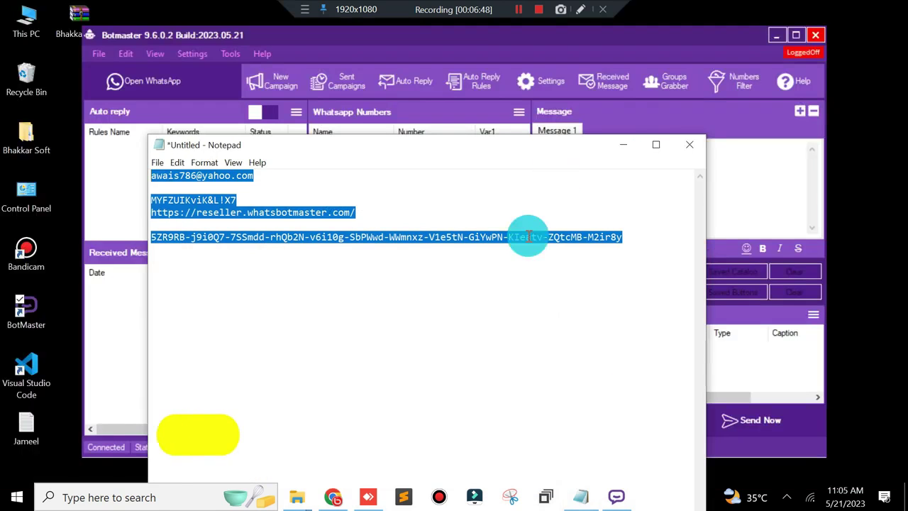
{"action": "left_click", "coordinate": [776, 35]}
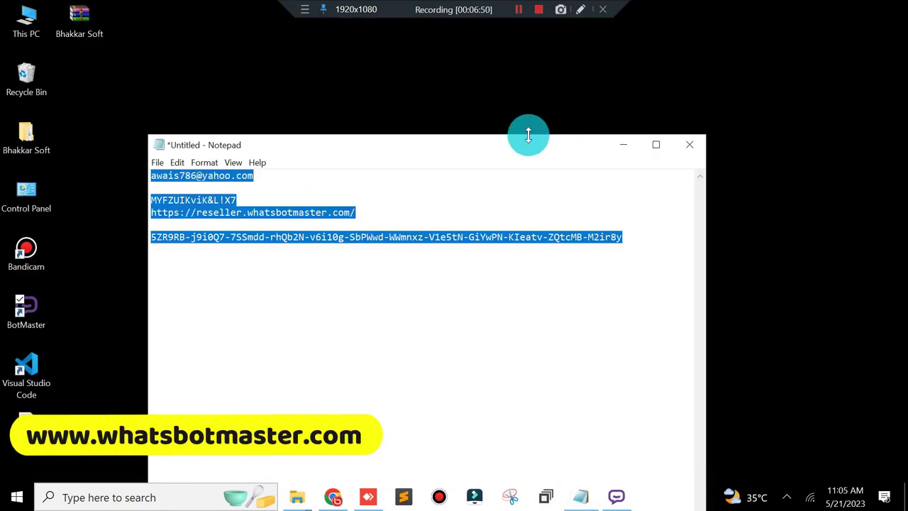
{"action": "left_click_drag", "start_coordinate": [506, 153], "coordinate": [612, 112]}
{"action": "left_click", "coordinate": [541, 159]}
{"action": "left_click_drag", "start_coordinate": [480, 164], "coordinate": [259, 128]}
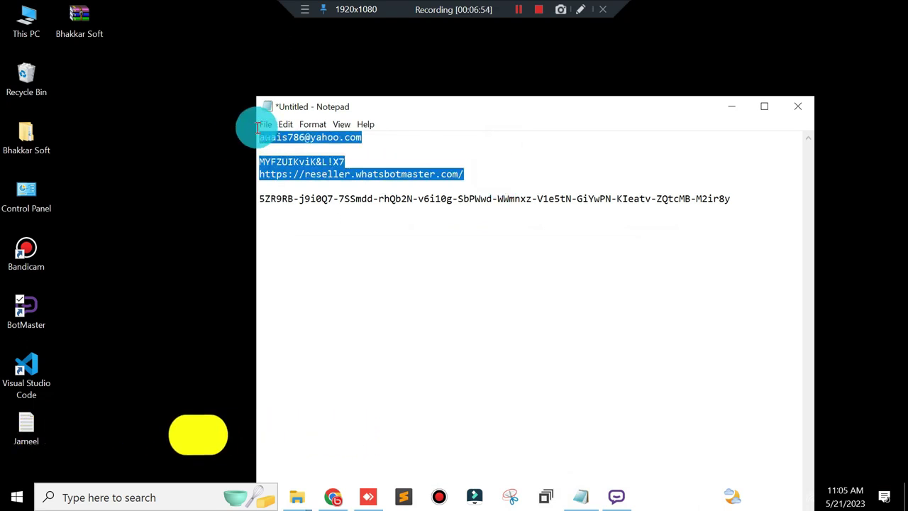
{"action": "left_click", "coordinate": [501, 173]}
{"action": "left_click_drag", "start_coordinate": [502, 173], "coordinate": [268, 170]}
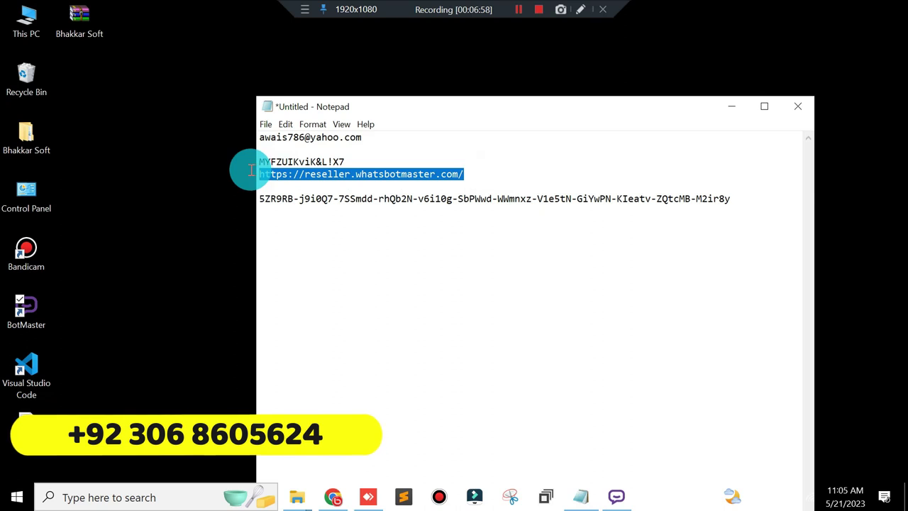
{"action": "left_click_drag", "start_coordinate": [371, 136], "coordinate": [237, 134]}
{"action": "left_click_drag", "start_coordinate": [359, 160], "coordinate": [265, 159]}
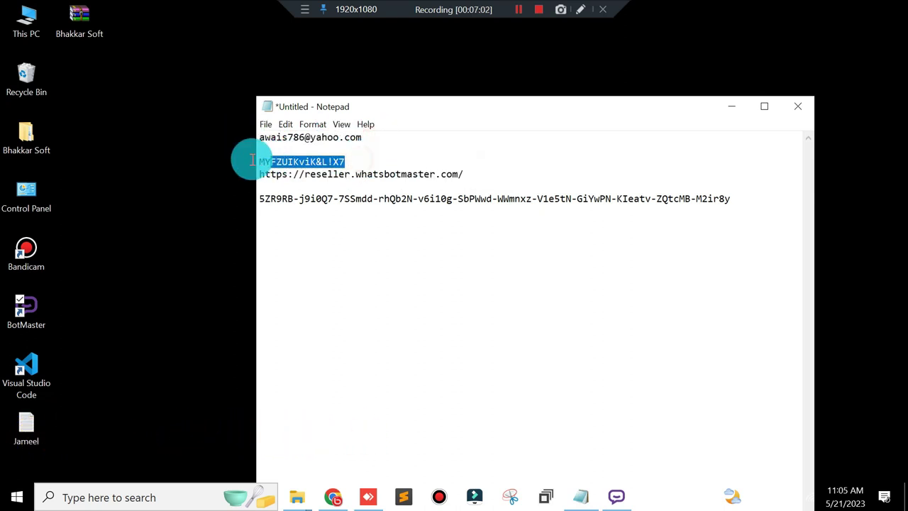
{"action": "left_click", "coordinate": [730, 107]}
{"action": "left_click", "coordinate": [370, 498]}
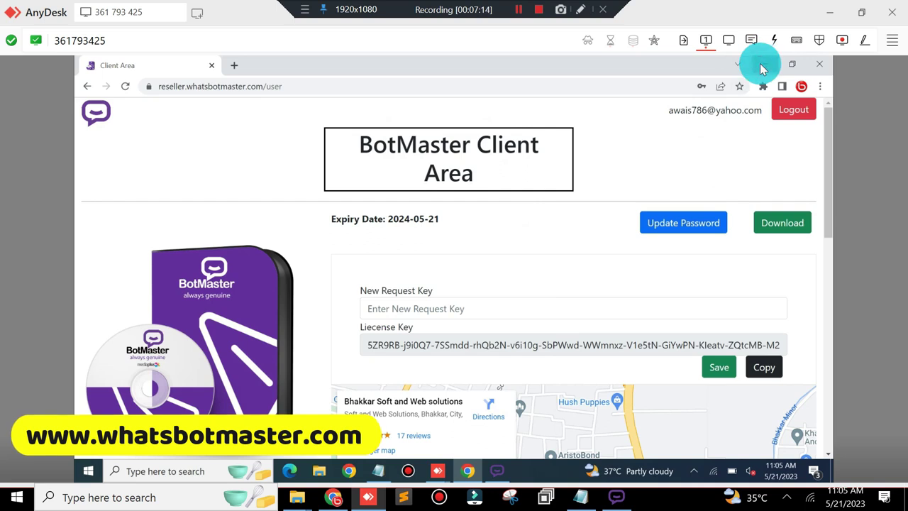
Step: Clear the License Key box in BotMaster's Activate window and copy its Request Key
{"action": "left_click", "coordinate": [760, 66]}
{"action": "left_click", "coordinate": [422, 239]}
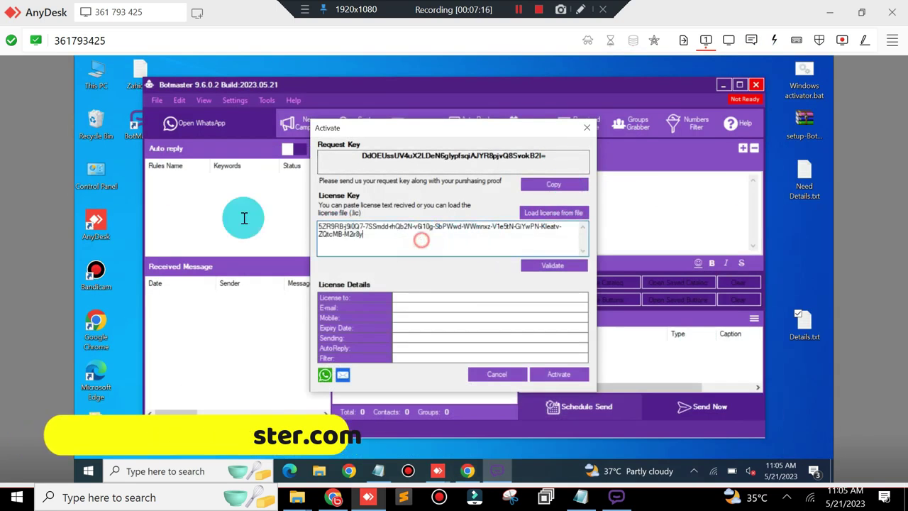
{"action": "key", "text": "ctrl+a"}
{"action": "key", "text": "BackSpace"}
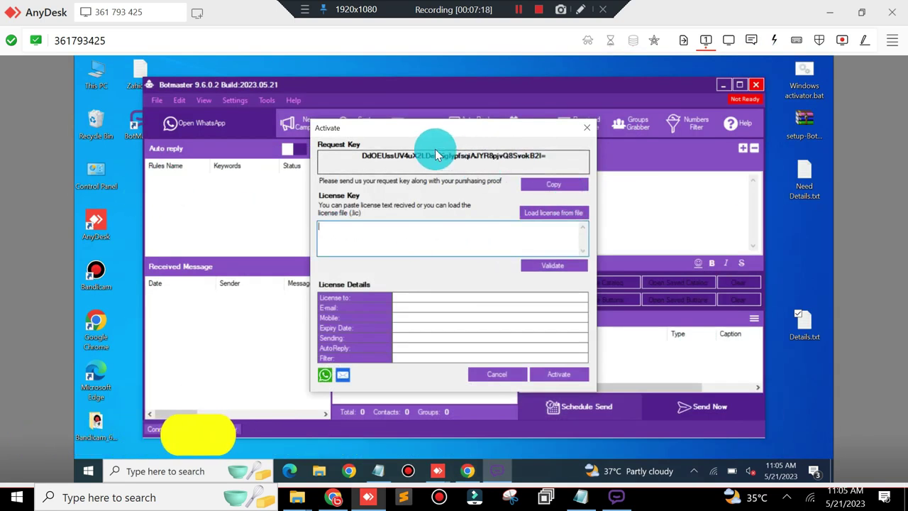
{"action": "left_click_drag", "start_coordinate": [361, 155], "coordinate": [548, 157]}
{"action": "left_click", "coordinate": [549, 186]}
{"action": "left_click", "coordinate": [559, 156]}
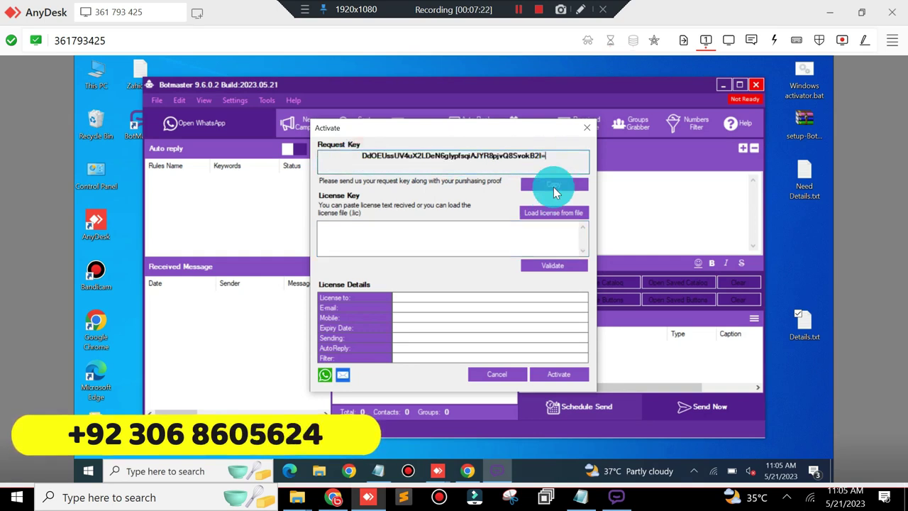
{"action": "left_click", "coordinate": [467, 471]}
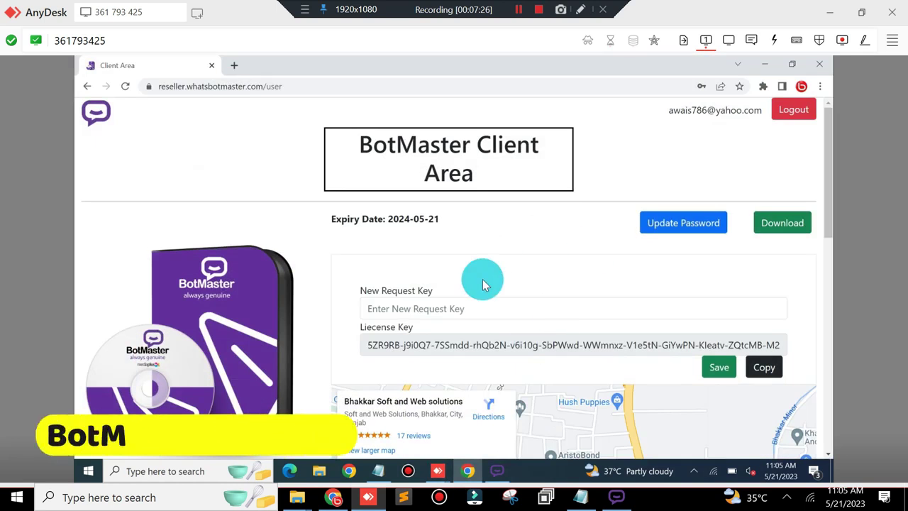
Step: Paste the request key into the portal's New Request Key field and copy the license key
{"action": "left_click", "coordinate": [448, 308]}
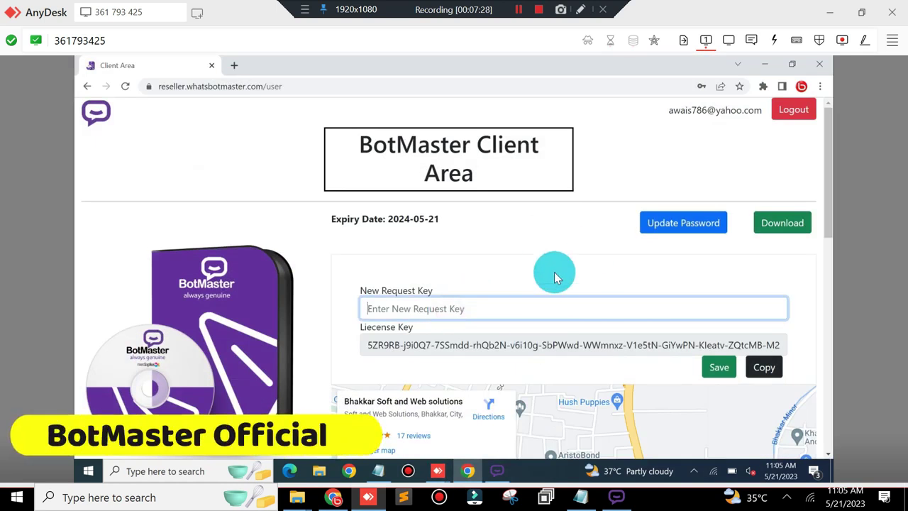
{"action": "key", "text": "ctrl+v"}
{"action": "left_click_drag", "start_coordinate": [627, 305], "coordinate": [202, 301]}
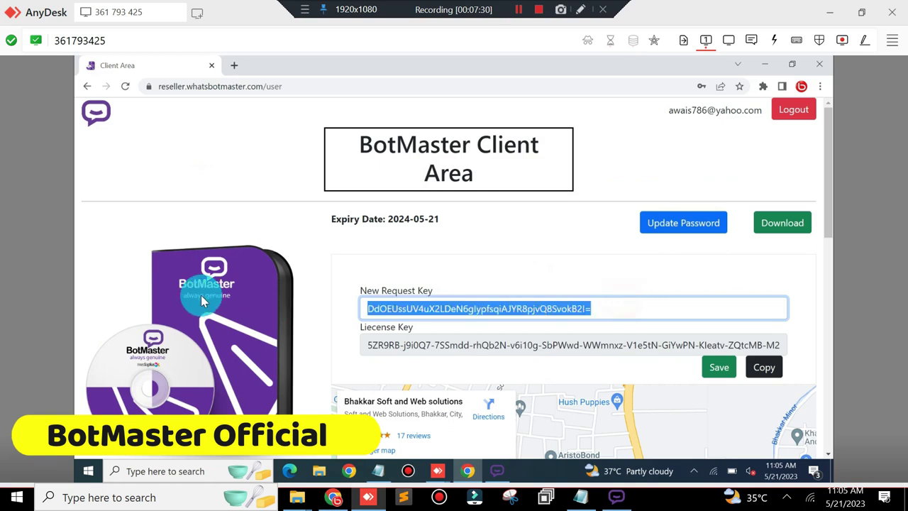
{"action": "key", "text": "BackSpace"}
{"action": "right_click", "coordinate": [450, 304]}
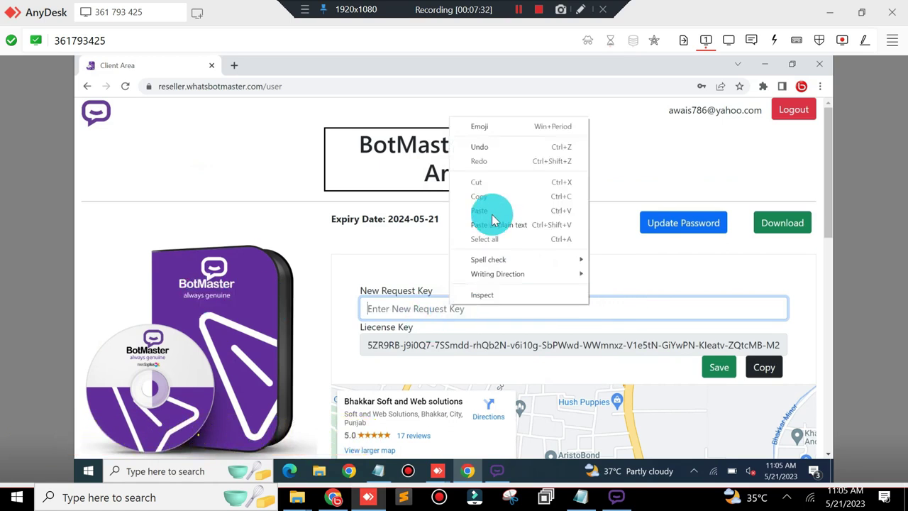
{"action": "left_click", "coordinate": [492, 211]}
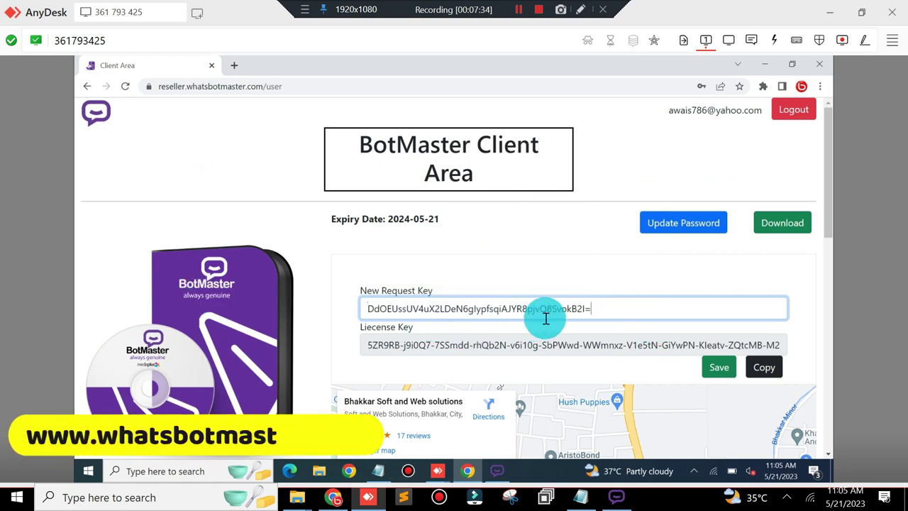
{"action": "left_click", "coordinate": [771, 368]}
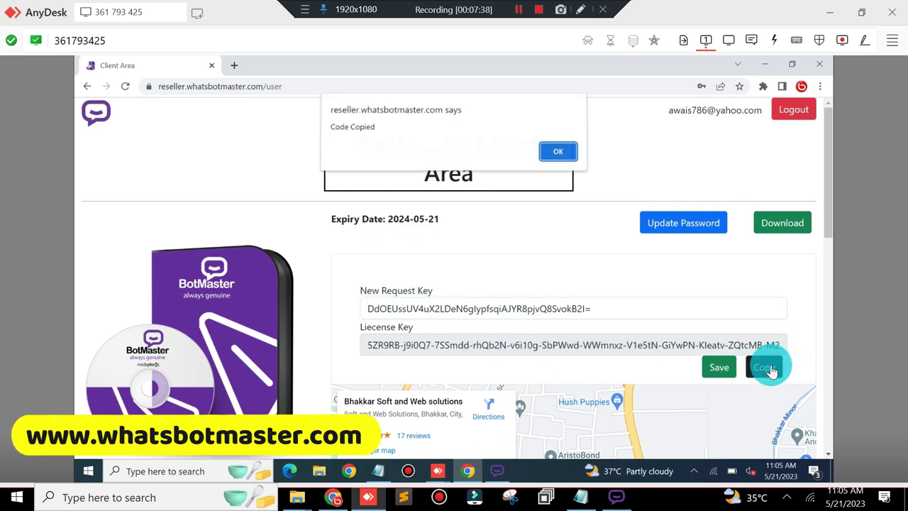
{"action": "left_click", "coordinate": [556, 155]}
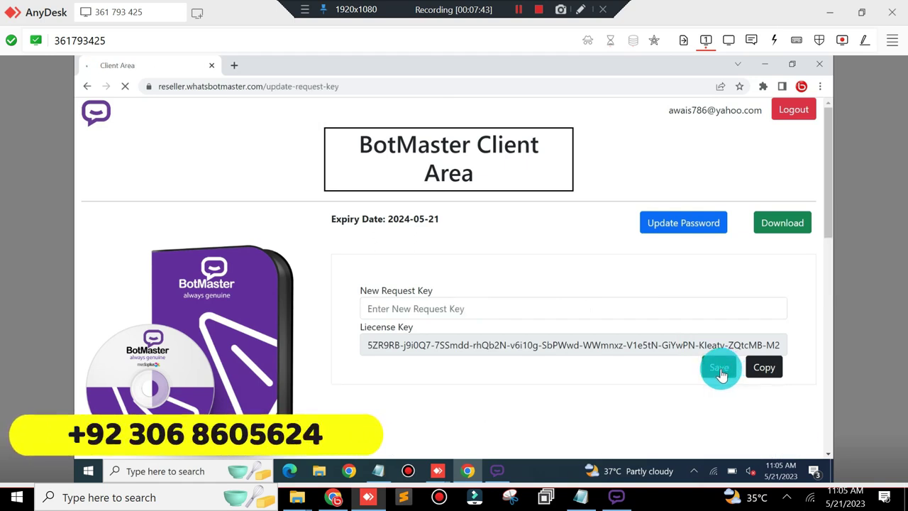
{"action": "left_click", "coordinate": [763, 65]}
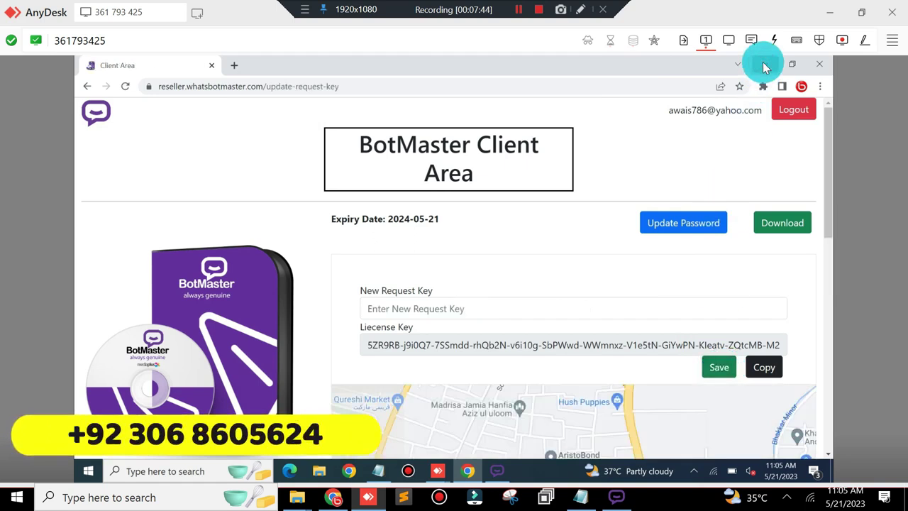
Step: Paste the license key into BotMaster, validate and activate it through 21 May 2024
{"action": "right_click", "coordinate": [437, 233]}
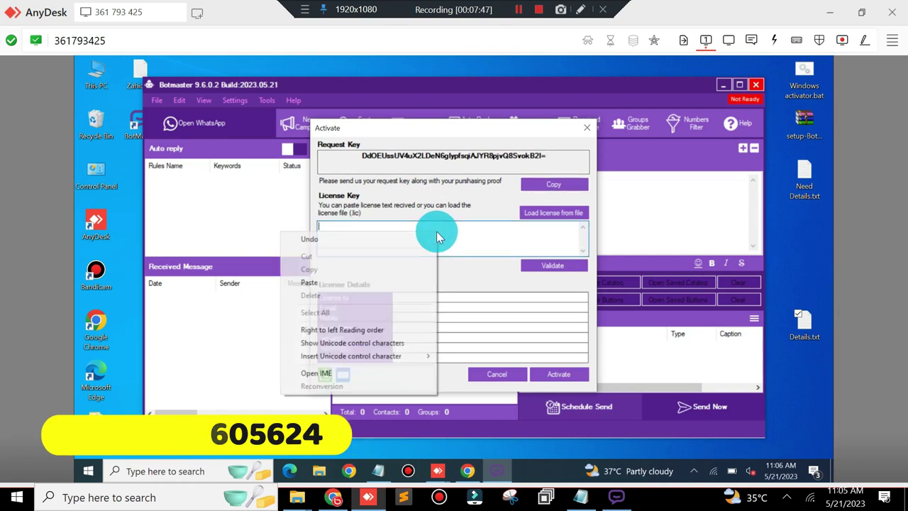
{"action": "left_click", "coordinate": [334, 283]}
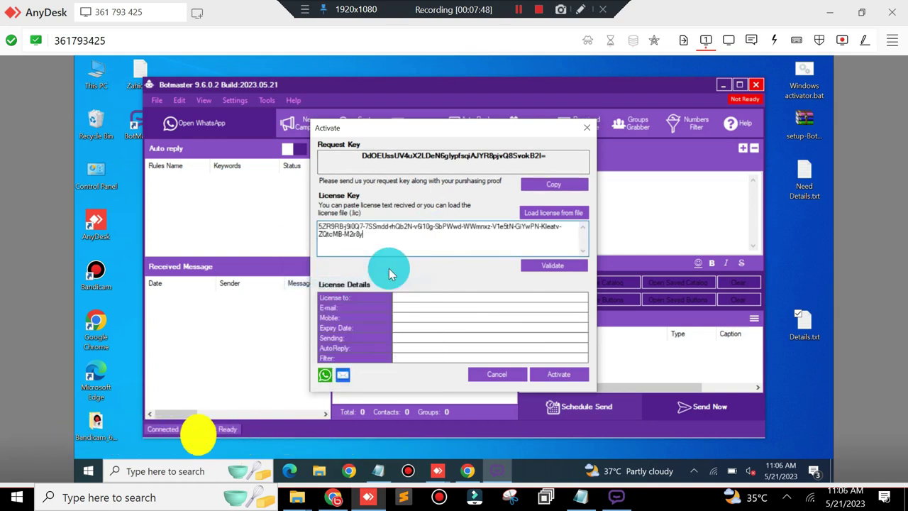
{"action": "left_click", "coordinate": [559, 267]}
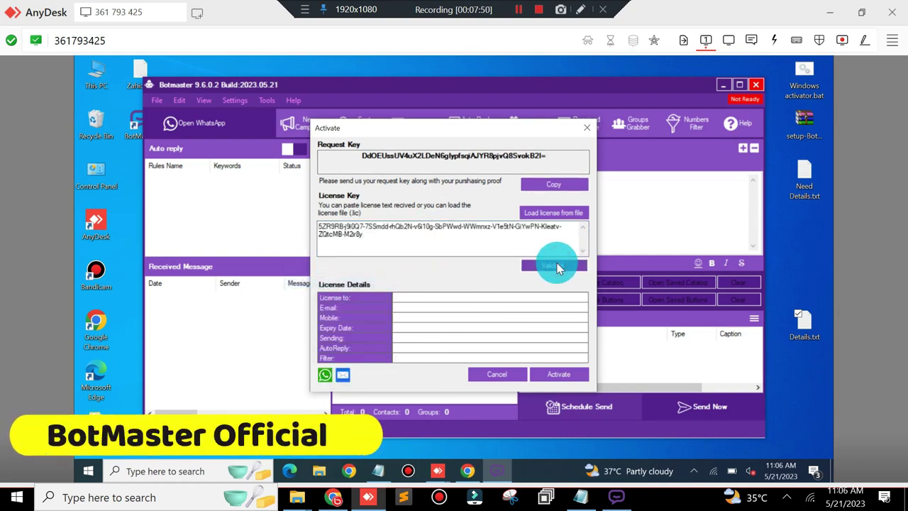
{"action": "left_click", "coordinate": [559, 374]}
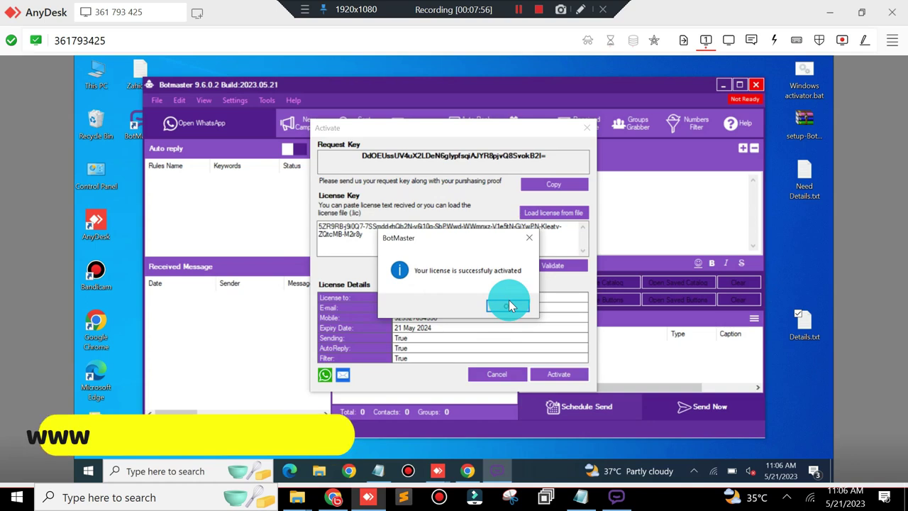
{"action": "left_click", "coordinate": [508, 303]}
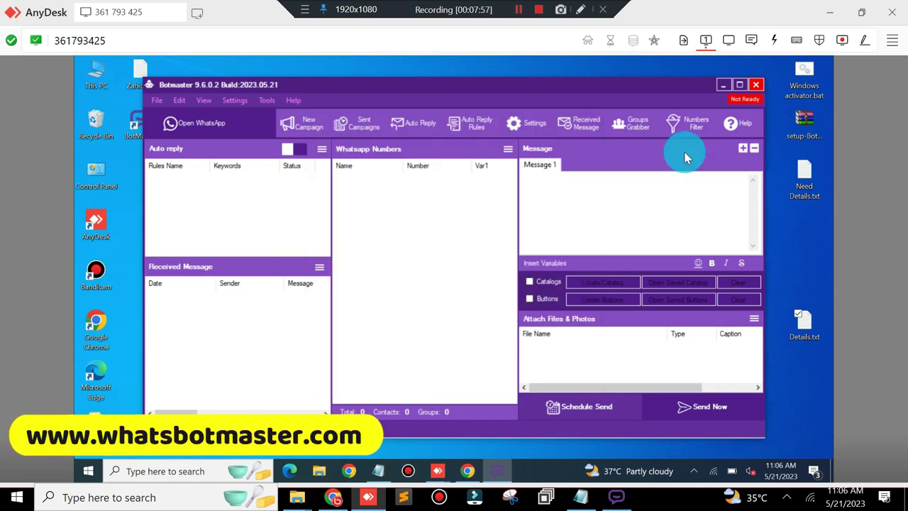
{"action": "left_click", "coordinate": [828, 12]}
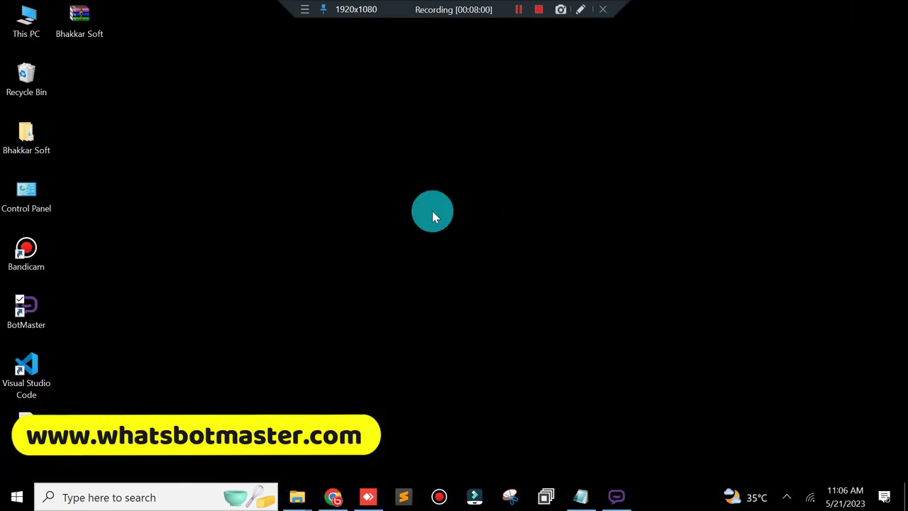
Step: In the local BotMaster, open Help > Activate and validate the license key
{"action": "left_click", "coordinate": [366, 496]}
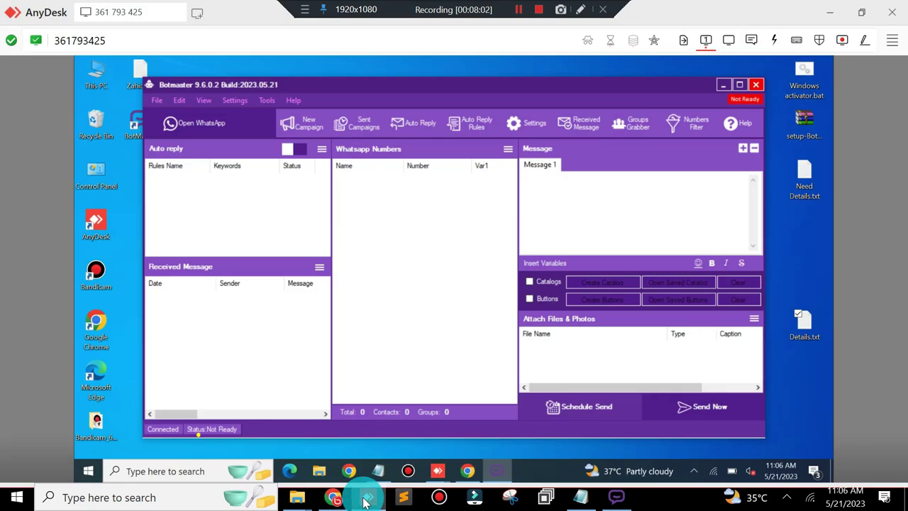
{"action": "left_click", "coordinate": [828, 13]}
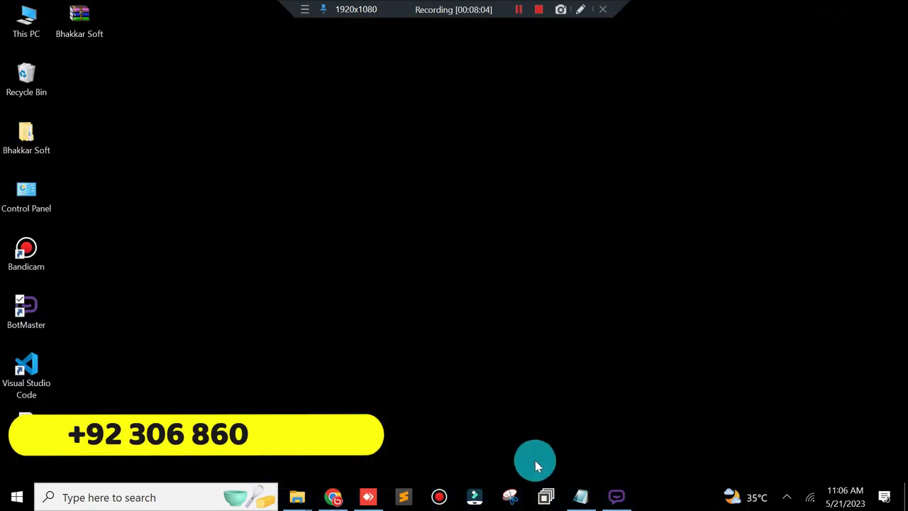
{"action": "left_click", "coordinate": [619, 501]}
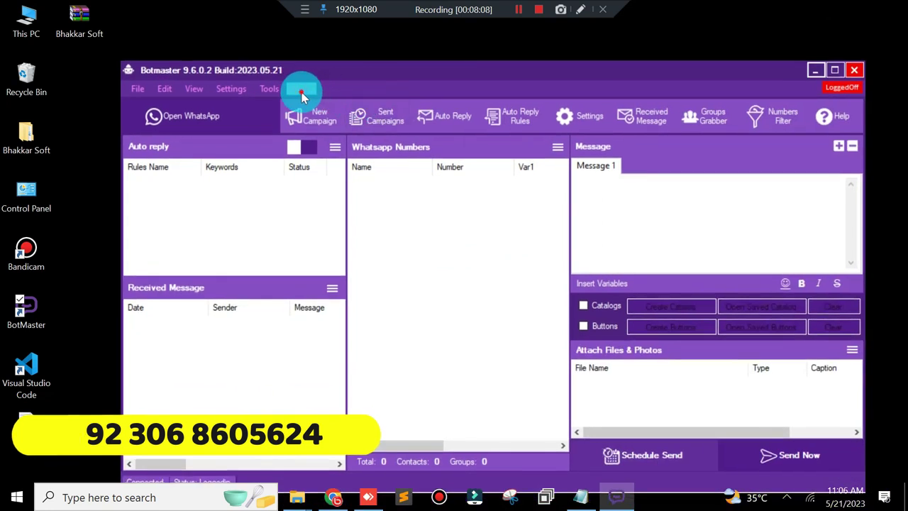
{"action": "left_click", "coordinate": [301, 90]}
{"action": "left_click", "coordinate": [309, 144]}
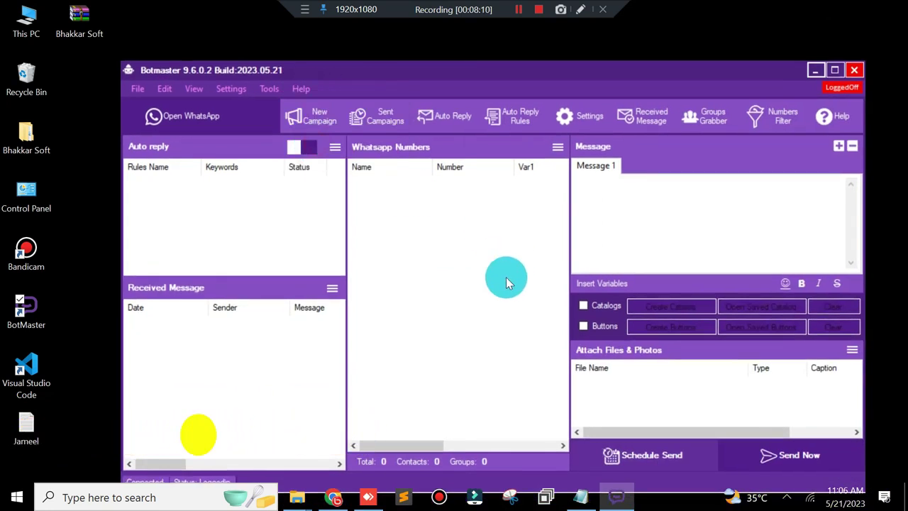
{"action": "left_click", "coordinate": [304, 90]}
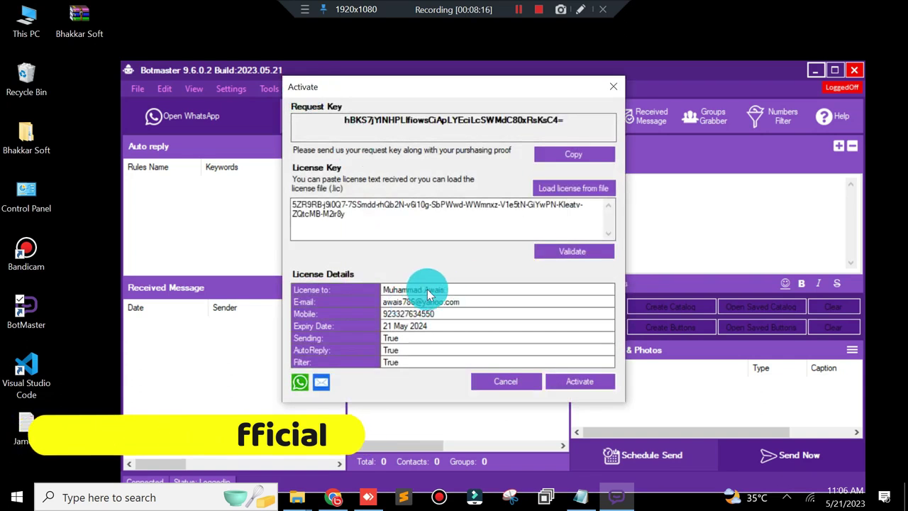
{"action": "left_click", "coordinate": [576, 252]}
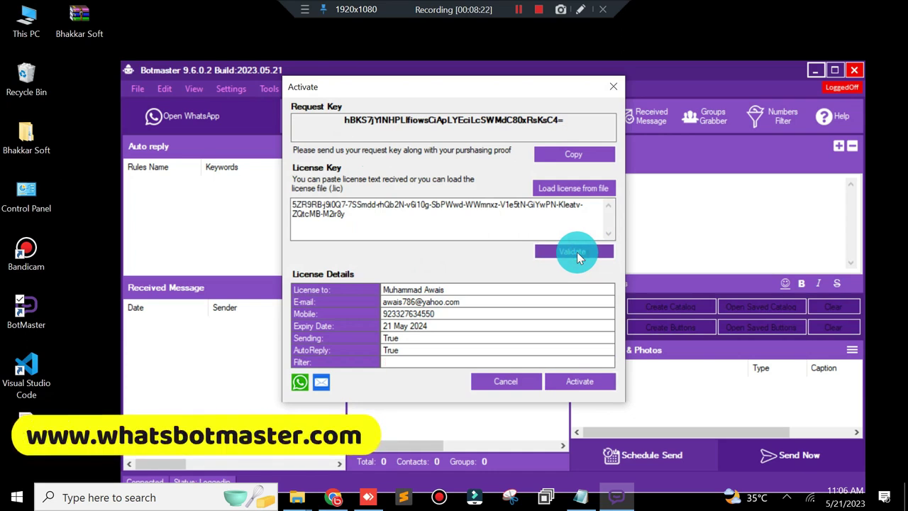
Step: Dismiss the 'not related to this machine' error, close the Activate window and quit BotMaster
{"action": "left_click", "coordinate": [517, 303]}
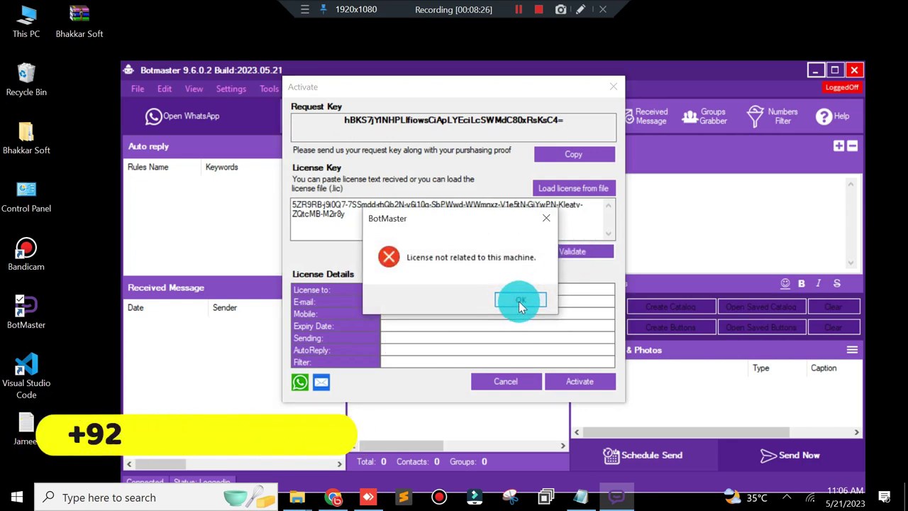
{"action": "left_click", "coordinate": [518, 300]}
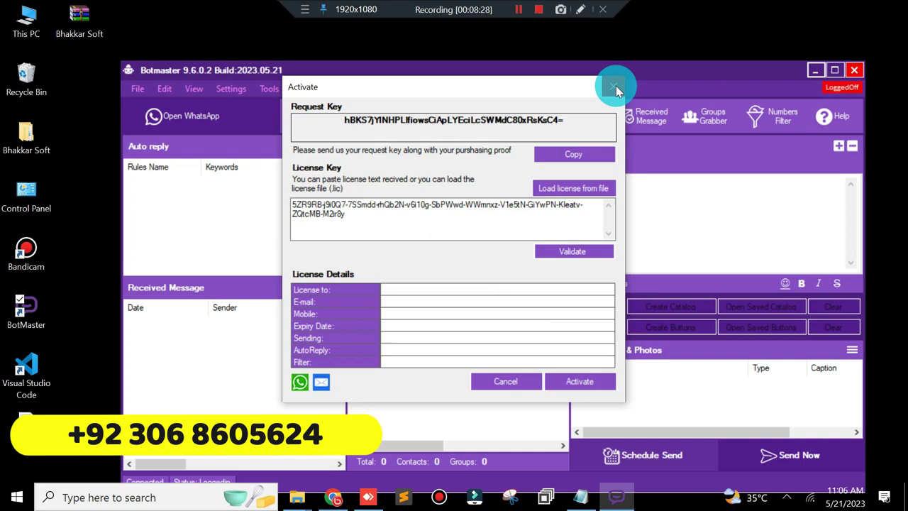
{"action": "left_click", "coordinate": [613, 86]}
{"action": "left_click", "coordinate": [854, 69]}
{"action": "left_click", "coordinate": [481, 301]}
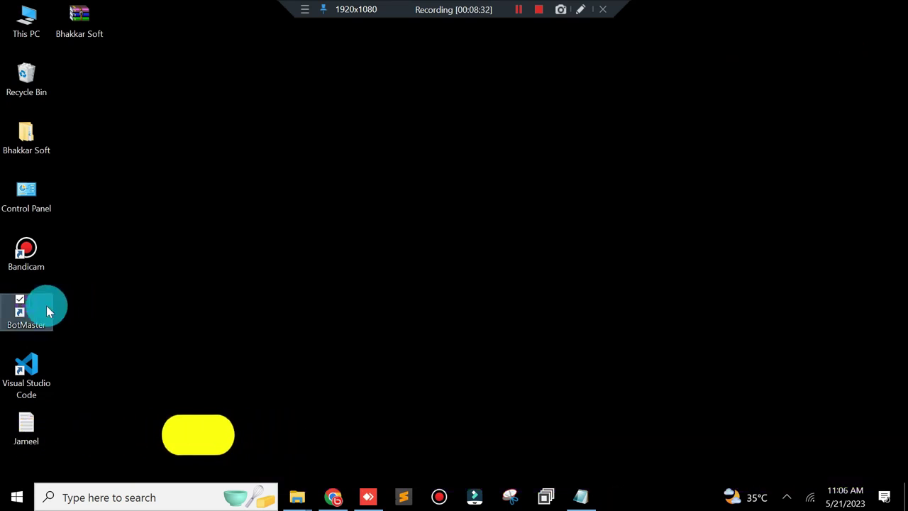
Step: Relaunch BotMaster to view the new request key, close it, and bring the Notepad notes forward
{"action": "double_click", "coordinate": [47, 306]}
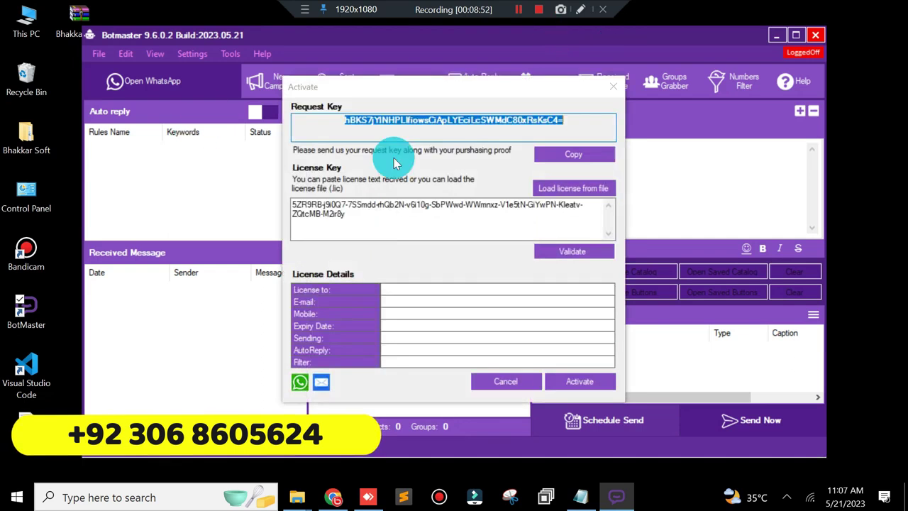
{"action": "left_click", "coordinate": [616, 86]}
{"action": "left_click", "coordinate": [372, 497]}
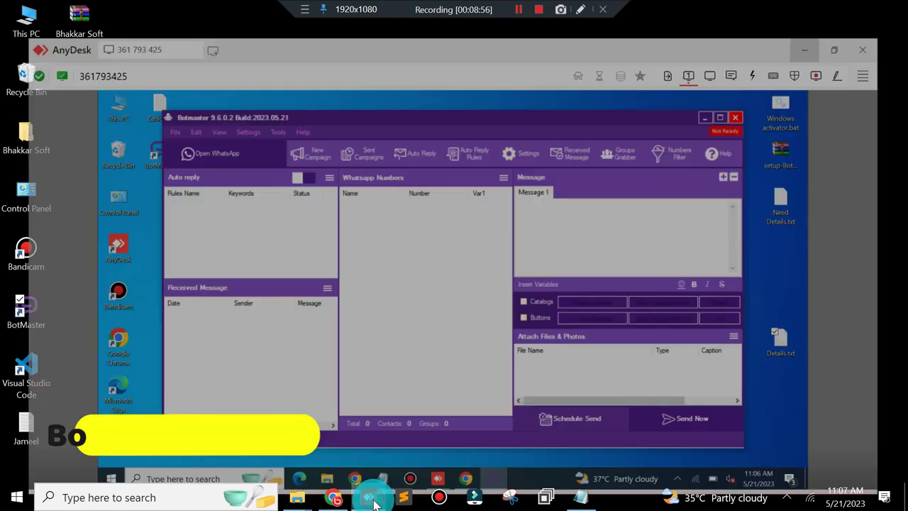
{"action": "left_click", "coordinate": [373, 503]}
{"action": "left_click", "coordinate": [590, 505]}
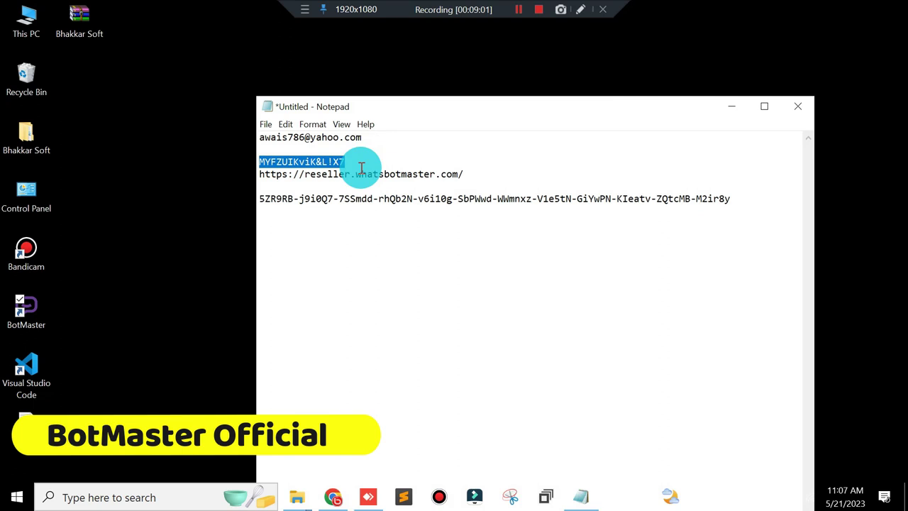
Step: Copy the account e-mail from the notes into the login page's e-mail field
{"action": "left_click_drag", "start_coordinate": [374, 137], "coordinate": [243, 136]}
{"action": "key", "text": "ctrl+c"}
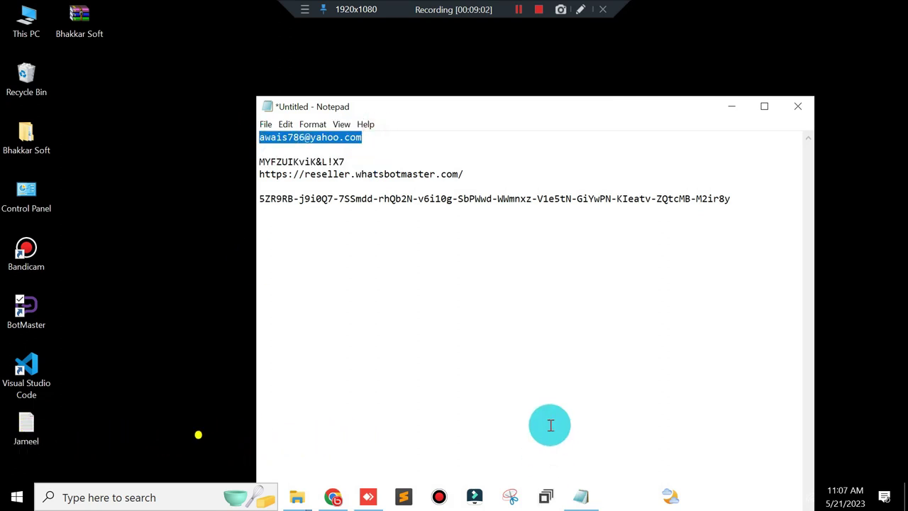
{"action": "left_click", "coordinate": [333, 496]}
{"action": "left_click_drag", "start_coordinate": [486, 291], "coordinate": [76, 305]}
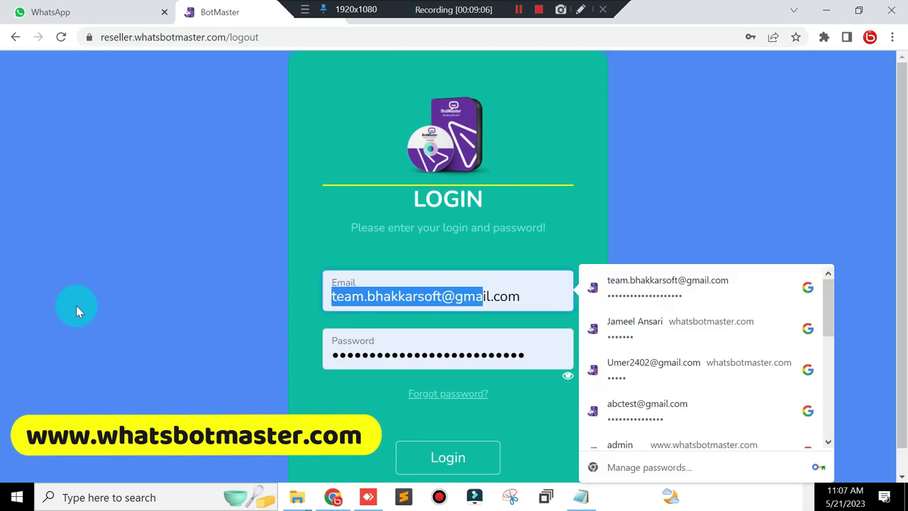
{"action": "key", "text": "ctrl+v"}
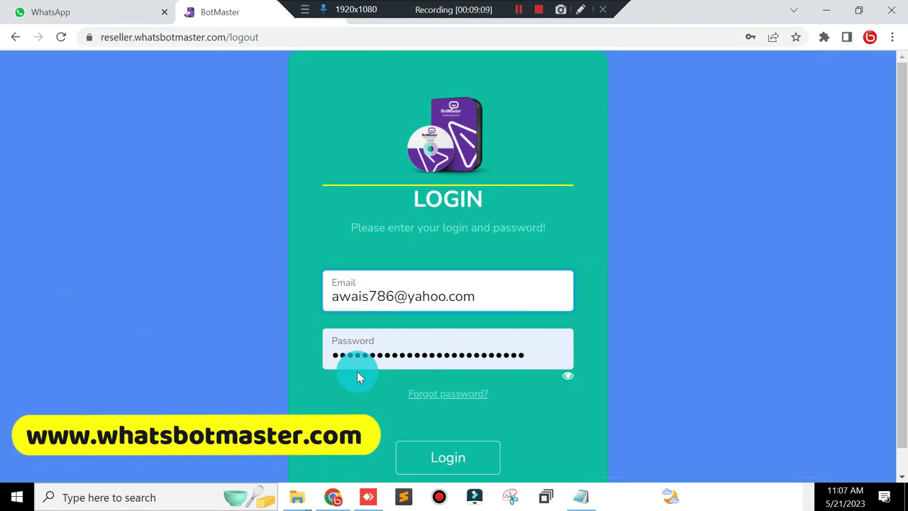
Step: Paste the saved account password over the old one and log in to the Client Area
{"action": "left_click", "coordinate": [578, 496]}
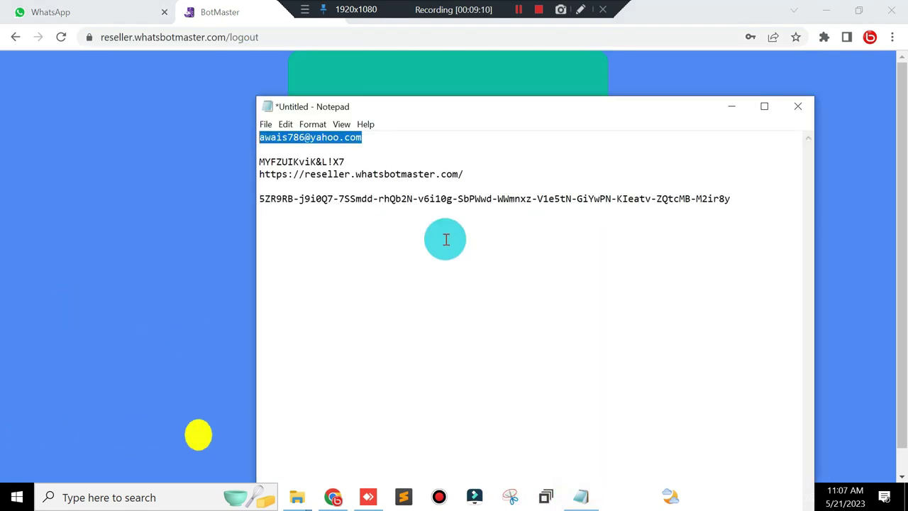
{"action": "left_click_drag", "start_coordinate": [369, 163], "coordinate": [226, 164]}
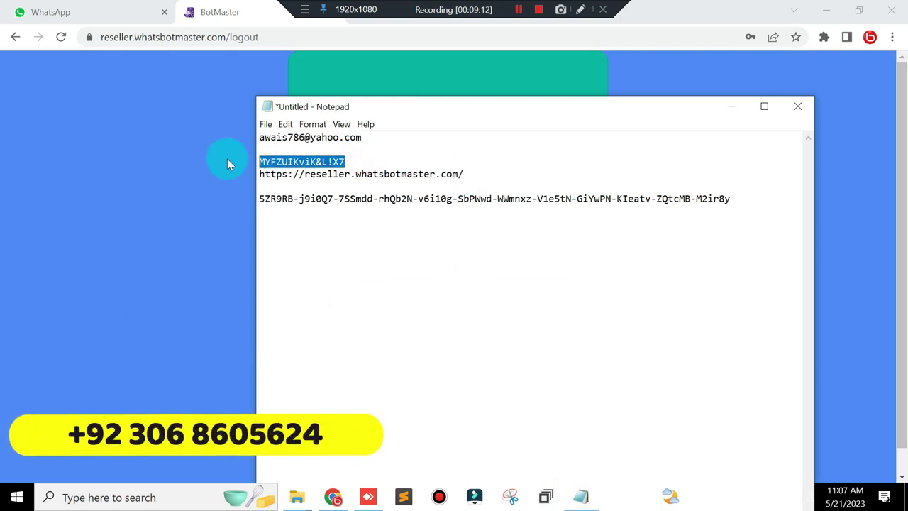
{"action": "right_click", "coordinate": [283, 161]}
{"action": "left_click", "coordinate": [189, 201]}
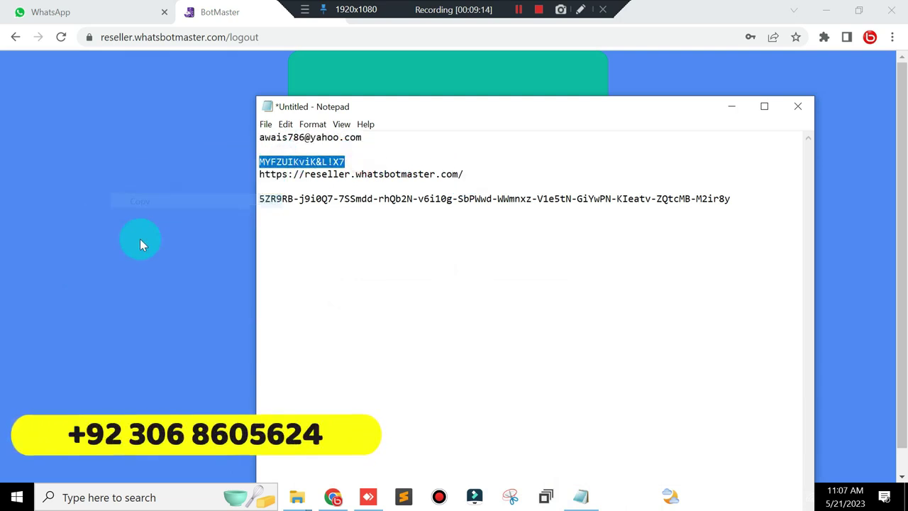
{"action": "left_click", "coordinate": [140, 238]}
{"action": "left_click", "coordinate": [457, 349]}
{"action": "key", "text": "ctrl+a"}
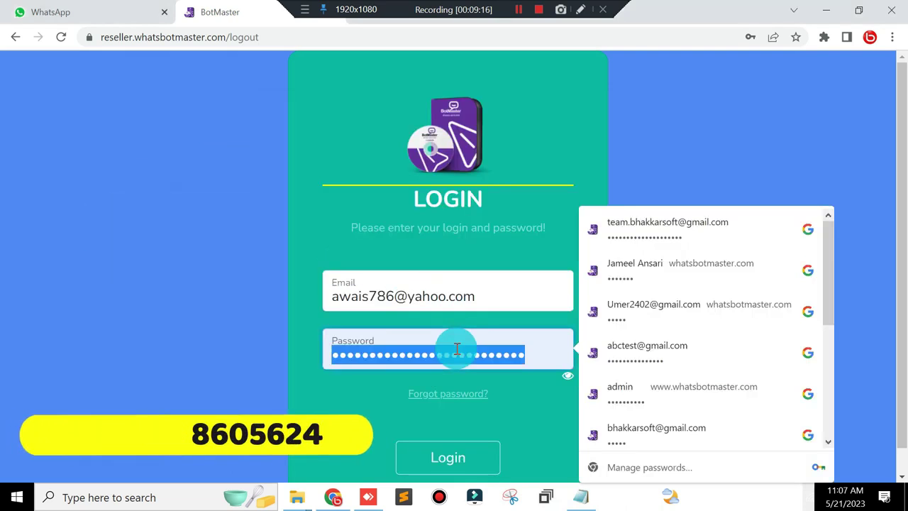
{"action": "key", "text": "ctrl+v"}
{"action": "left_click", "coordinate": [438, 458]}
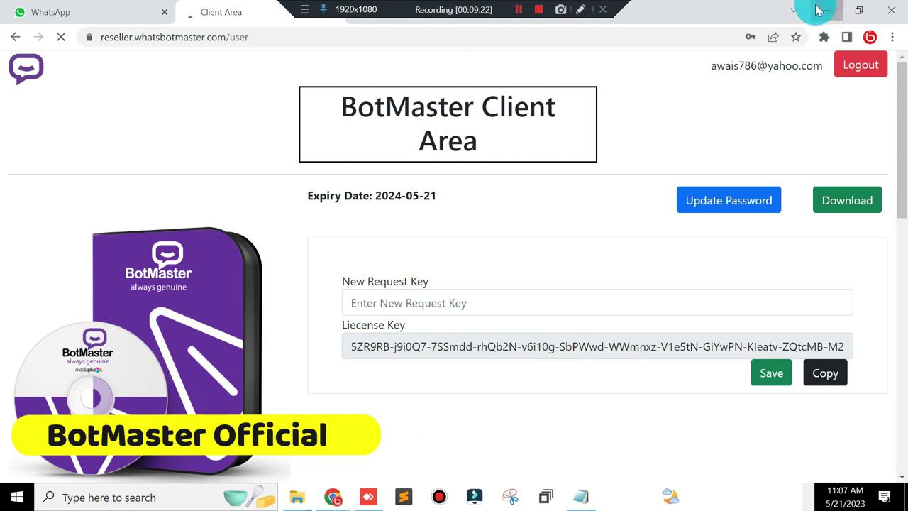
Step: Minimize Chrome and launch BotMaster from the desktop to show its Activate window
{"action": "left_click", "coordinate": [820, 10]}
{"action": "left_click", "coordinate": [28, 312]}
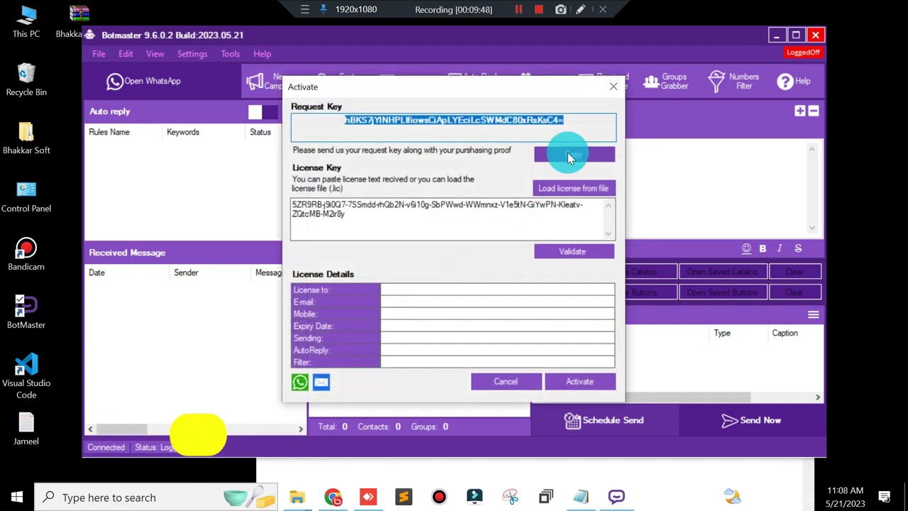
Step: Paste BotMaster's copied request key into the Client Area's New Request Key field
{"action": "left_click", "coordinate": [568, 151]}
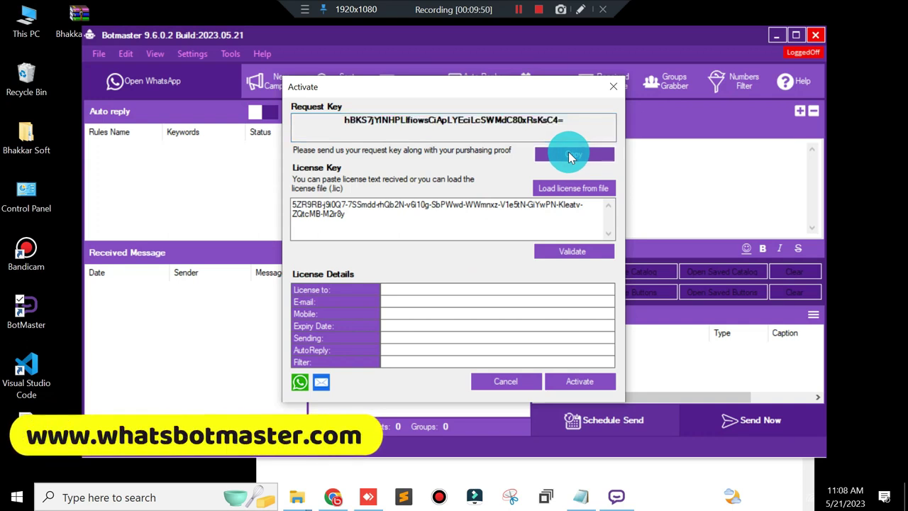
{"action": "left_click", "coordinate": [333, 496]}
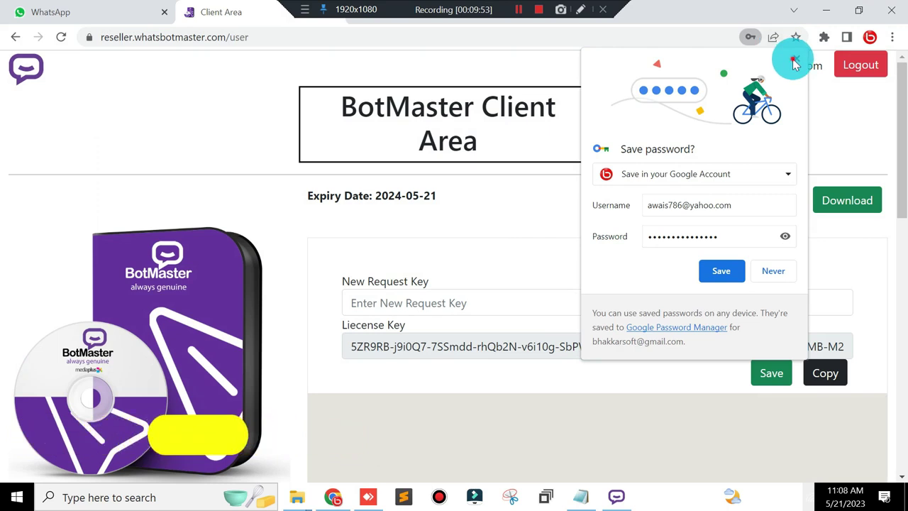
{"action": "left_click", "coordinate": [442, 293]}
{"action": "left_click", "coordinate": [442, 298]}
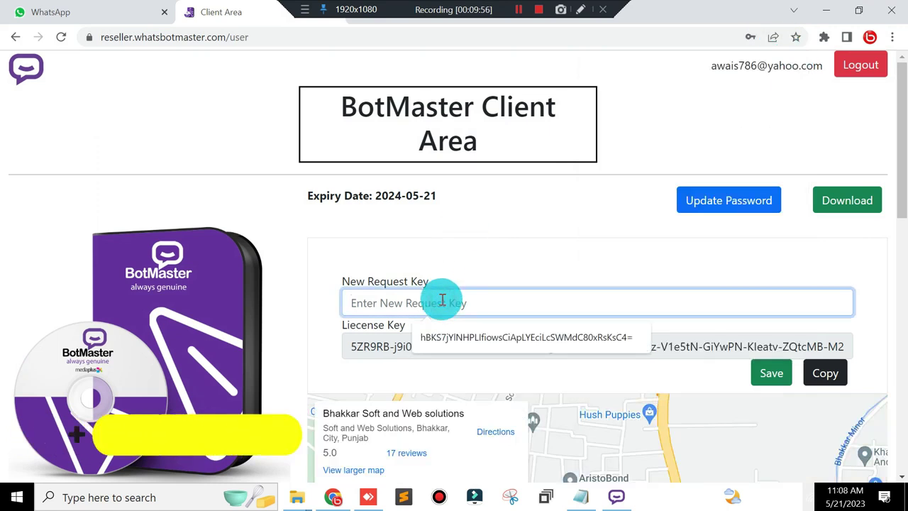
{"action": "key", "text": "ctrl+v"}
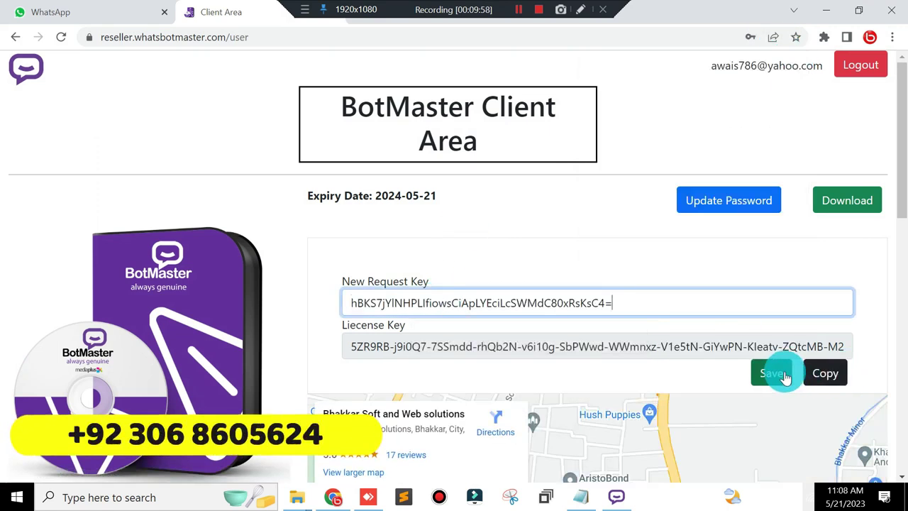
Step: Copy the license key, save the new request key, and return to BotMaster's Activate window
{"action": "left_click", "coordinate": [821, 374]}
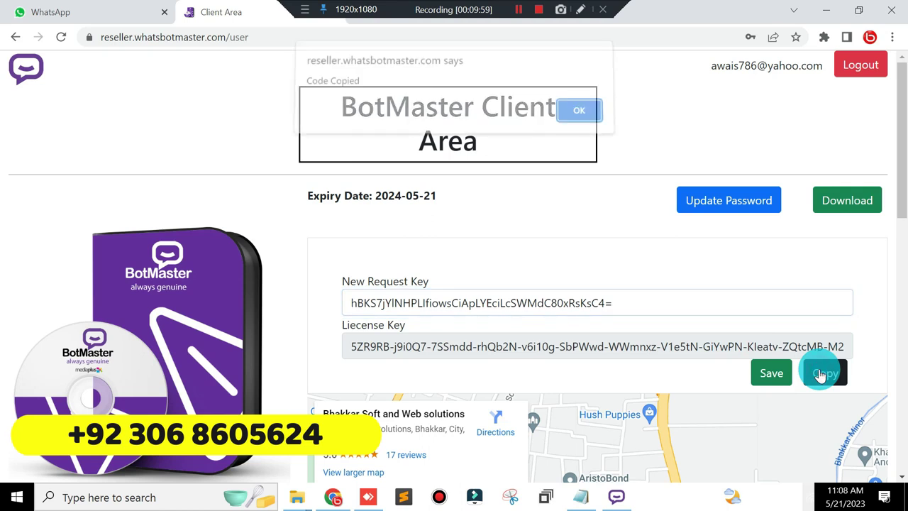
{"action": "left_click", "coordinate": [584, 117]}
{"action": "left_click", "coordinate": [765, 373]}
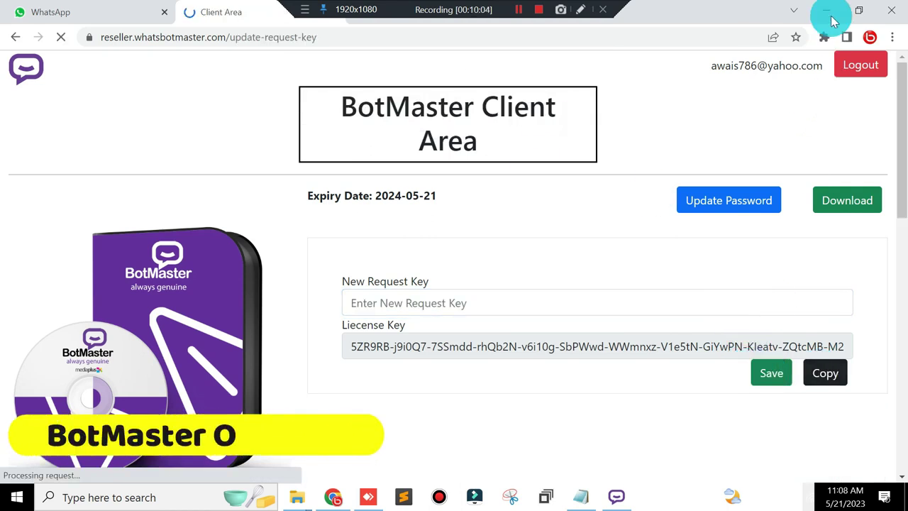
{"action": "left_click", "coordinate": [831, 11]}
{"action": "left_click", "coordinate": [451, 222]}
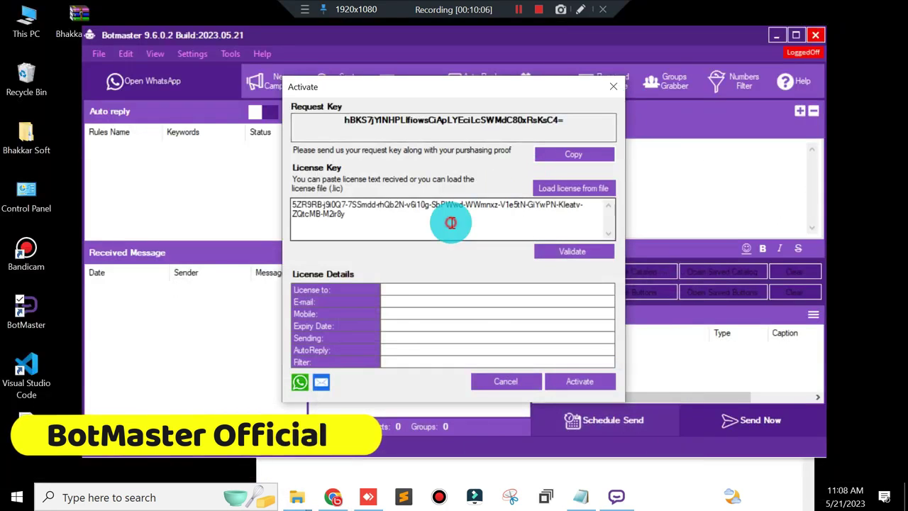
Step: Validate and activate the license key, confirm the success message, then minimize BotMaster
{"action": "key", "text": "ctrl+a"}
{"action": "left_click", "coordinate": [451, 223]}
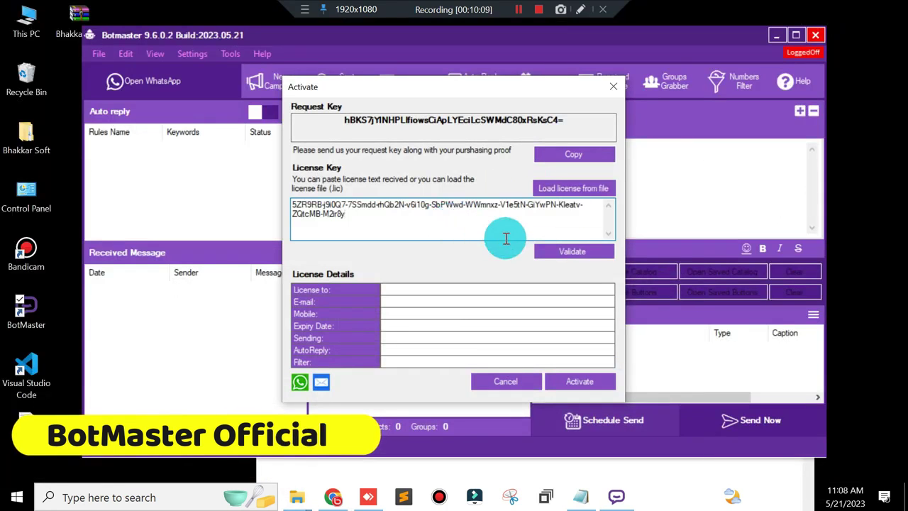
{"action": "left_click", "coordinate": [567, 251]}
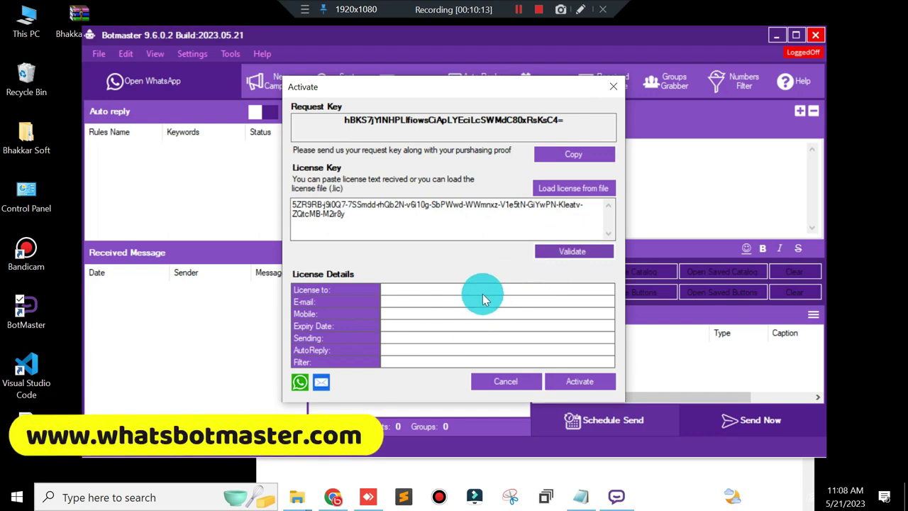
{"action": "left_click", "coordinate": [592, 383]}
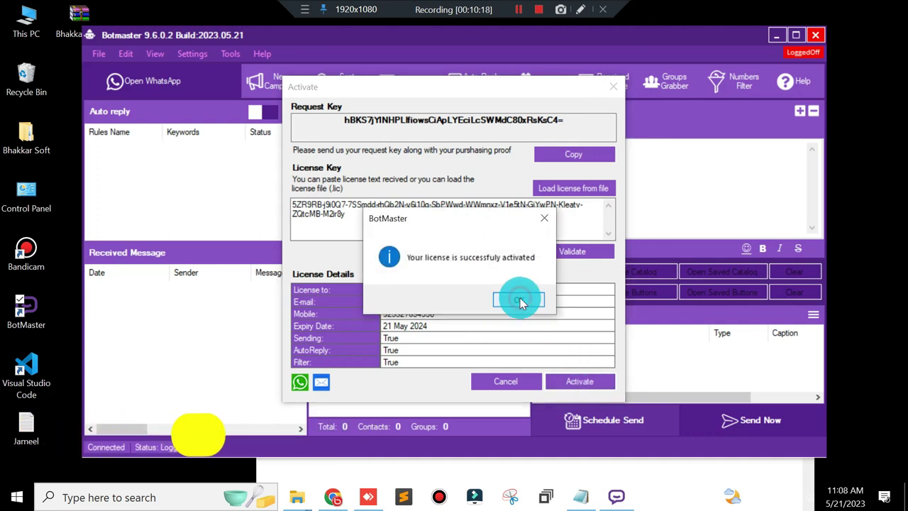
{"action": "left_click", "coordinate": [520, 301]}
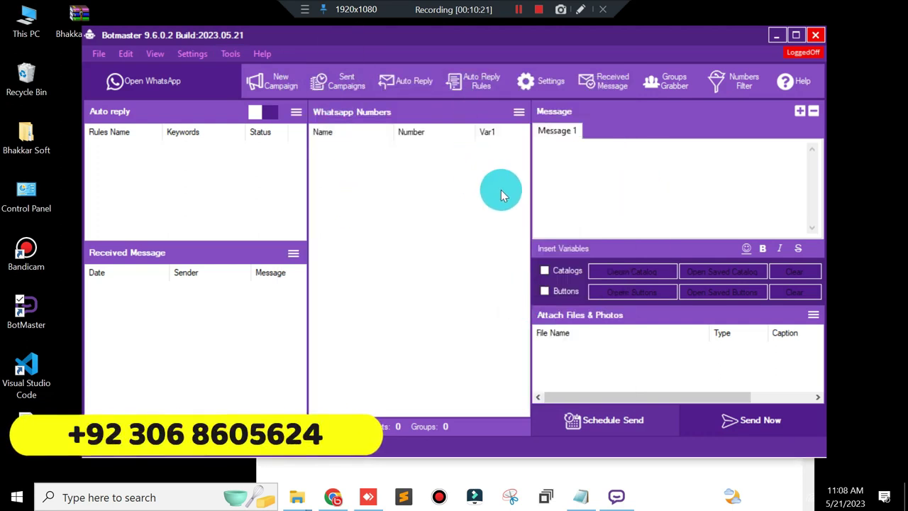
{"action": "left_click", "coordinate": [776, 35]}
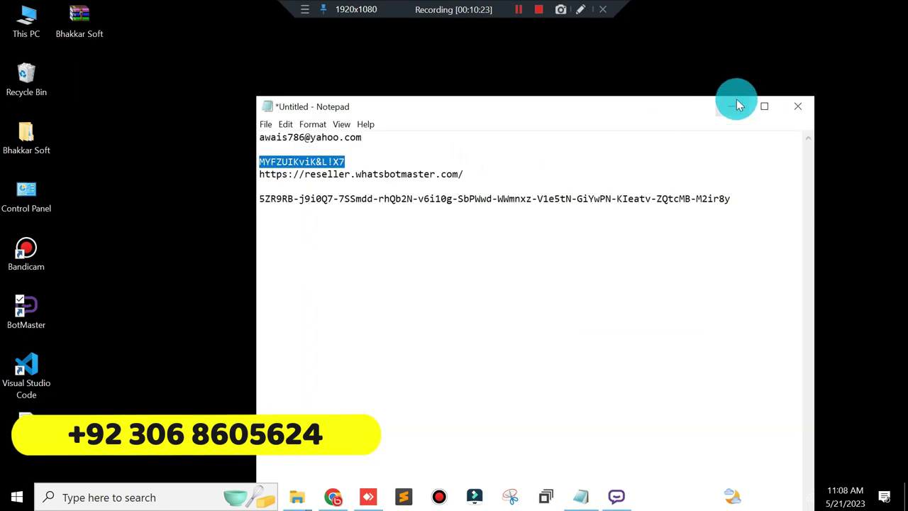
Step: Validate the license via Help > View License on the remote PC, dismiss the not-related error
{"action": "left_click", "coordinate": [736, 105]}
{"action": "left_click", "coordinate": [372, 498]}
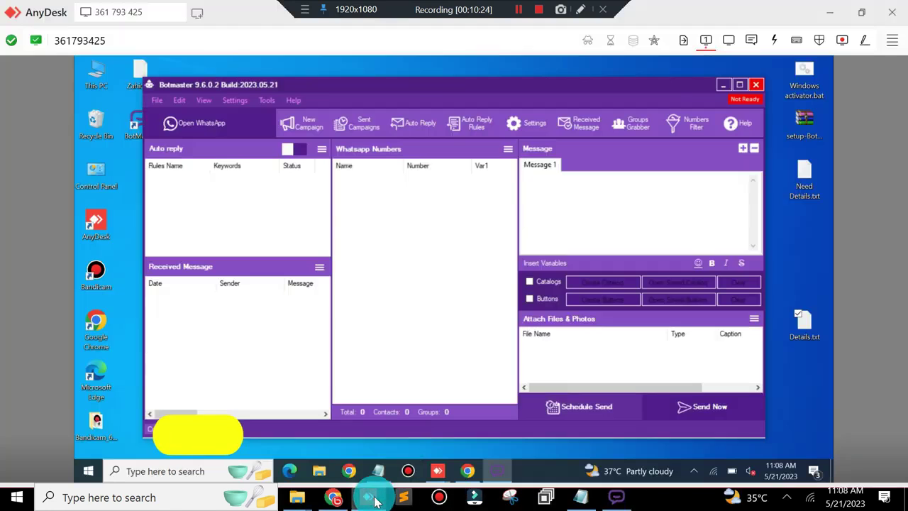
{"action": "left_click", "coordinate": [293, 100]}
{"action": "left_click", "coordinate": [319, 147]}
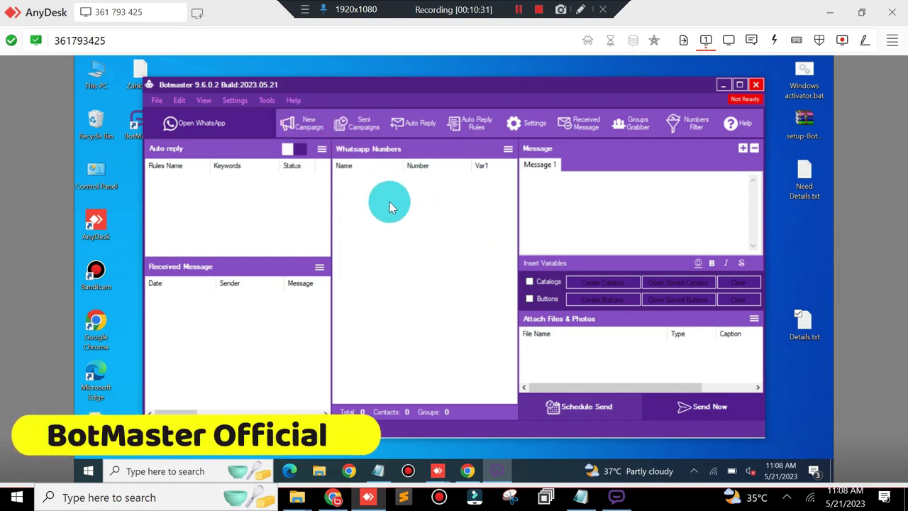
{"action": "left_click", "coordinate": [573, 266]}
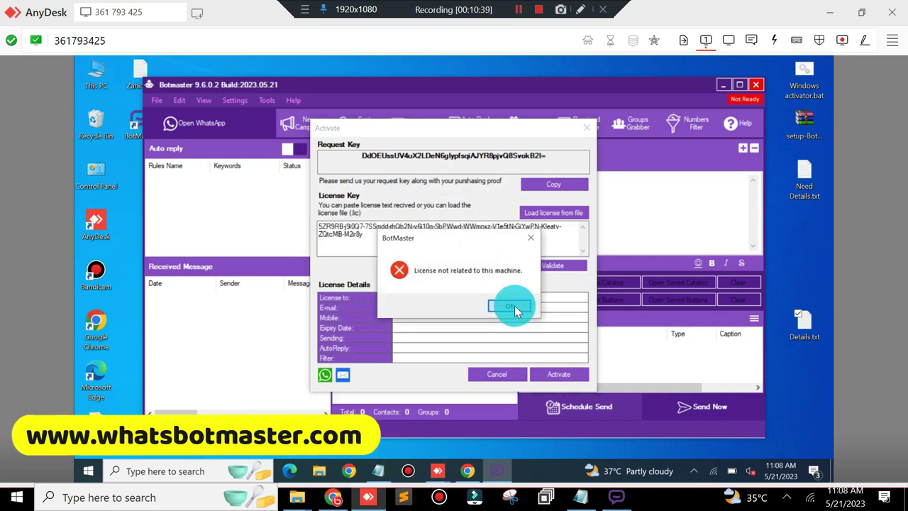
{"action": "left_click", "coordinate": [517, 306]}
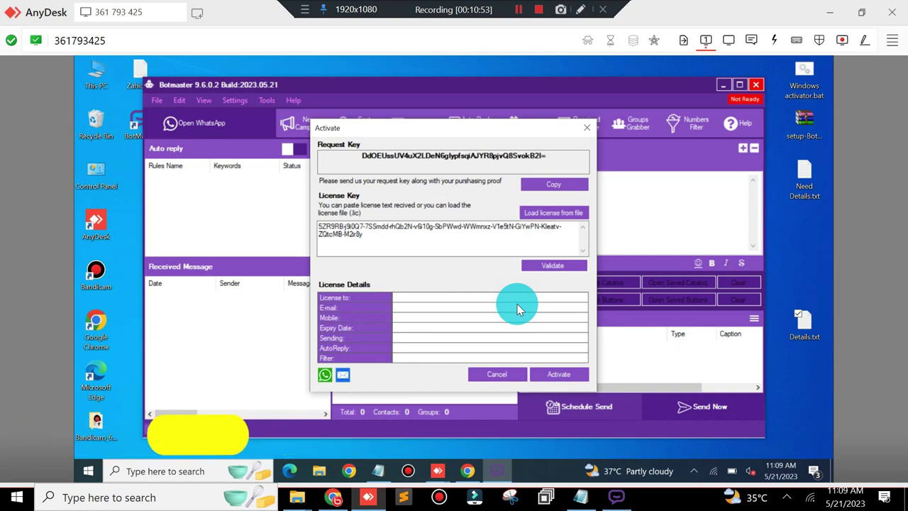
{"action": "left_click", "coordinate": [332, 497]}
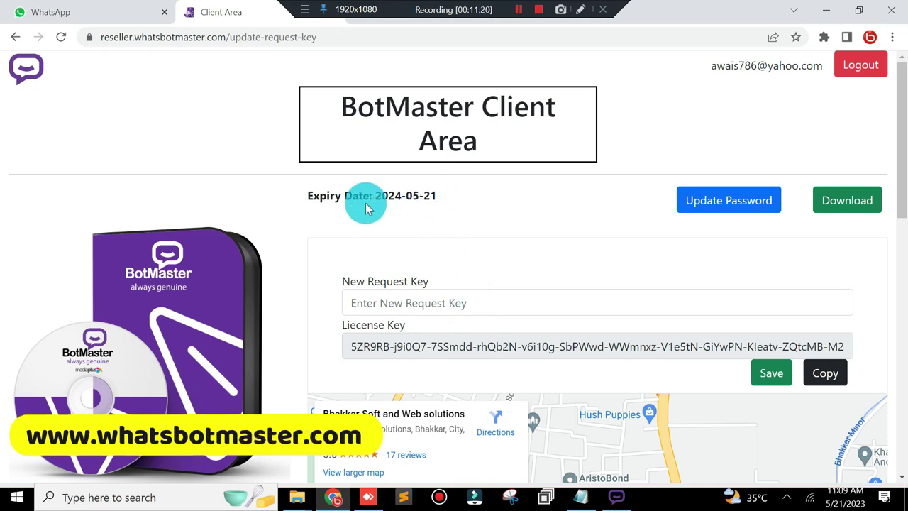
Step: Highlight the 2024-05-21 expiry date on the Client Area page, then clear the highlight
{"action": "left_click_drag", "start_coordinate": [375, 194], "coordinate": [461, 204]}
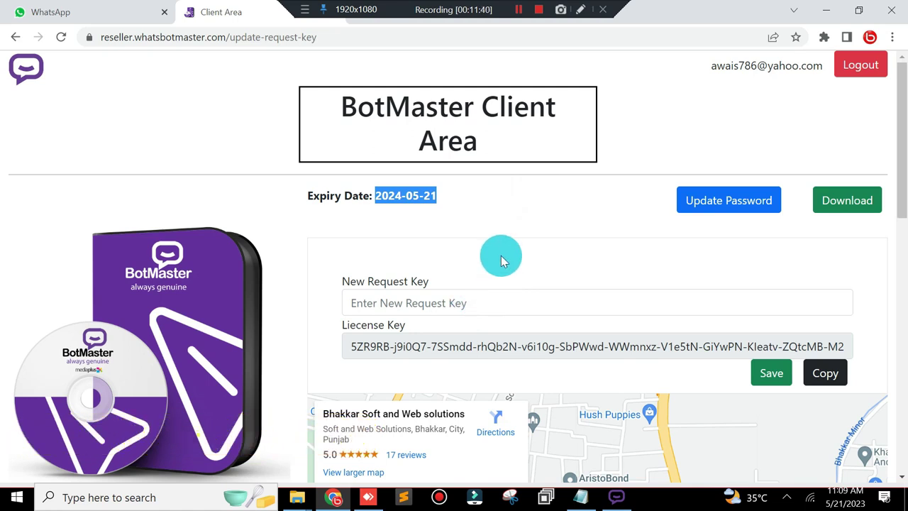
{"action": "left_click", "coordinate": [433, 198]}
{"action": "left_click_drag", "start_coordinate": [440, 197], "coordinate": [374, 190]}
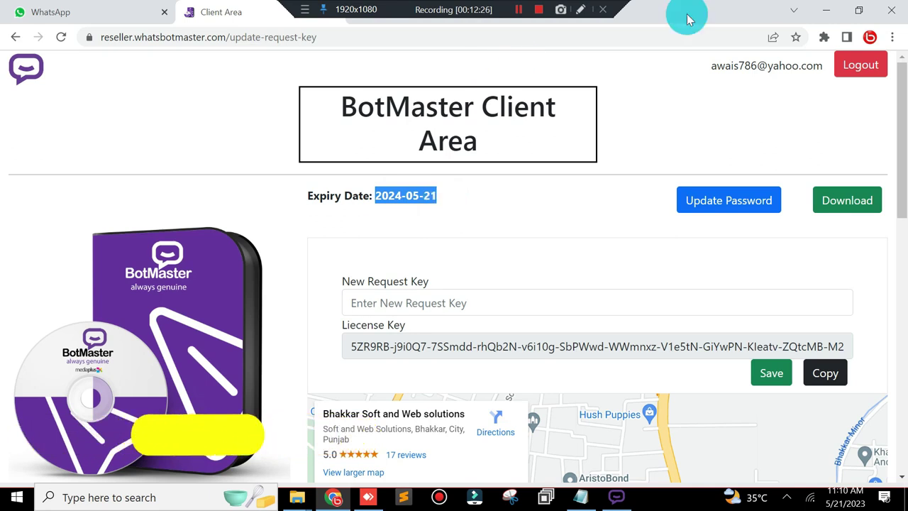
{"action": "left_click", "coordinate": [475, 202]}
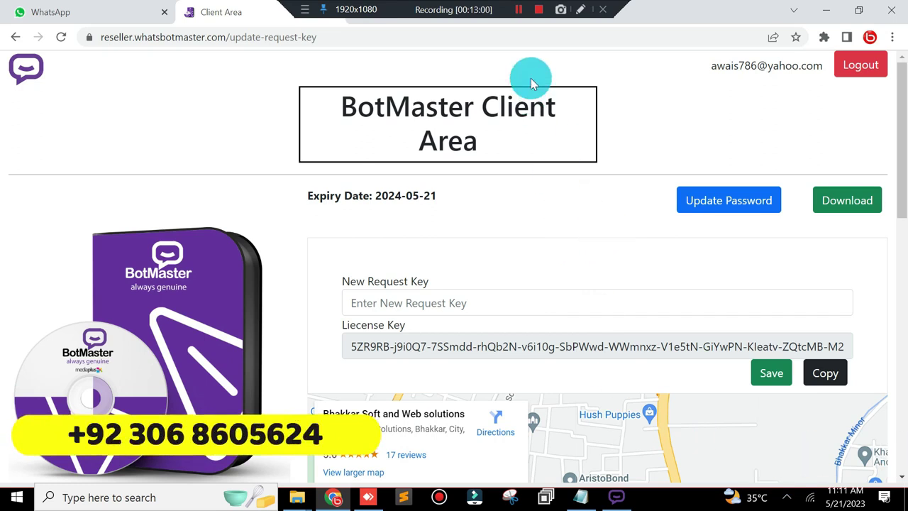
{"action": "left_click", "coordinate": [541, 14]}
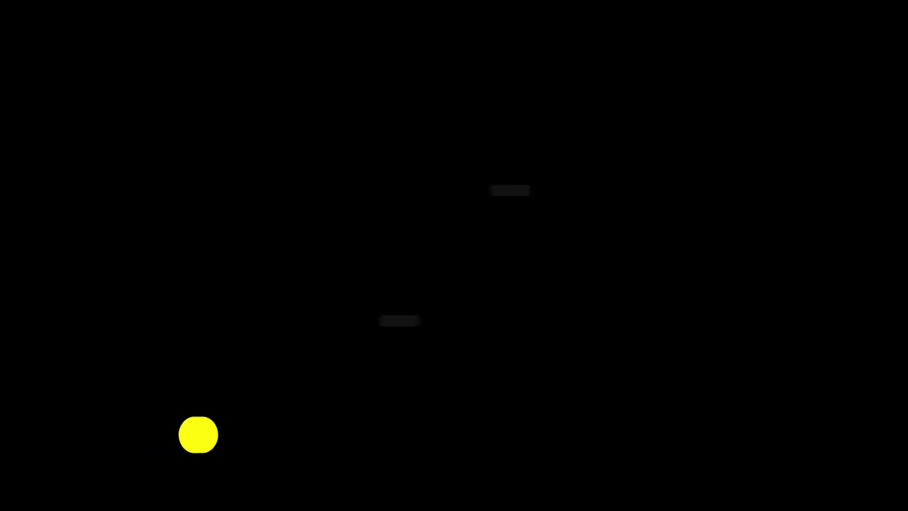